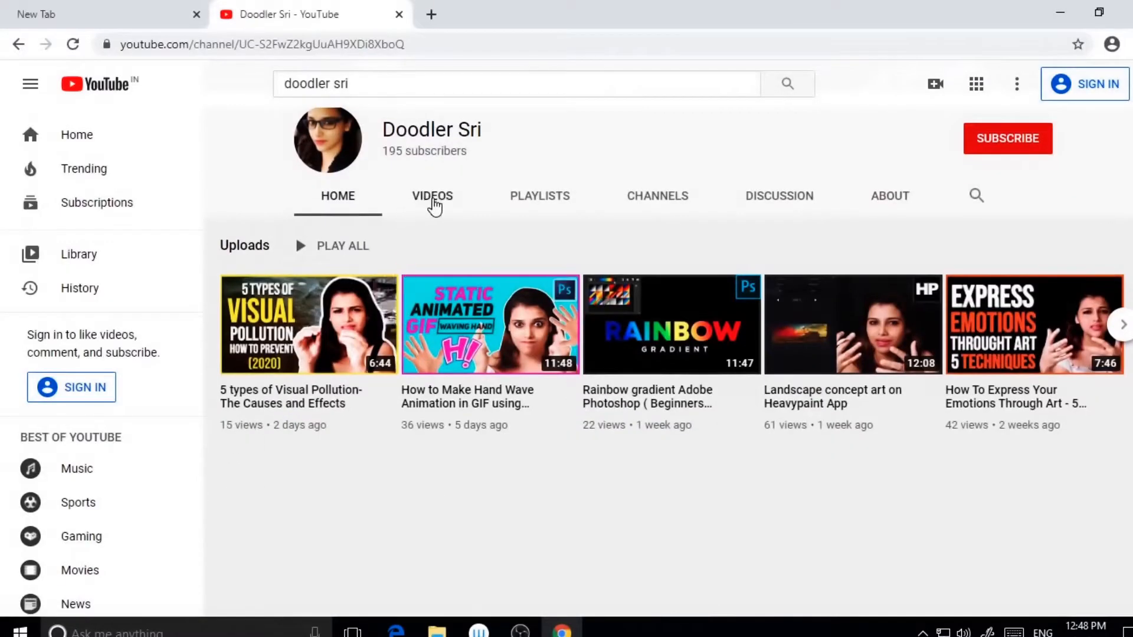
Step: Browse the list of videos uploaded to the design channel
left_click(434, 200)
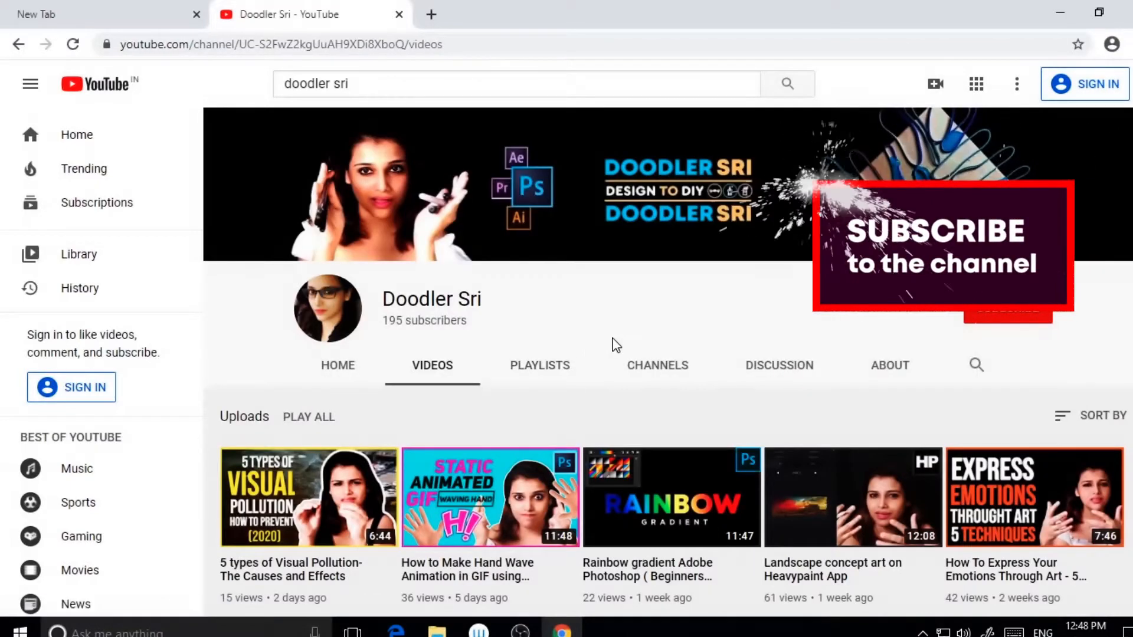
scroll(612, 344, "down", 3)
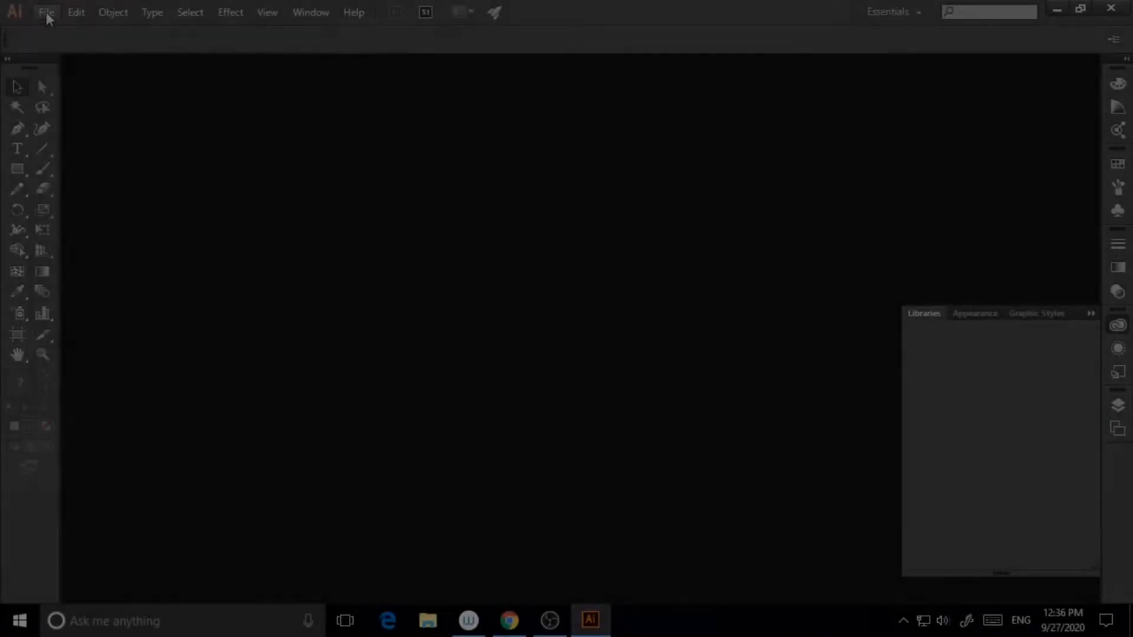
Step: Start a new document in Illustrator and set its height to 612 pt for a square artboard
left_click(46, 11)
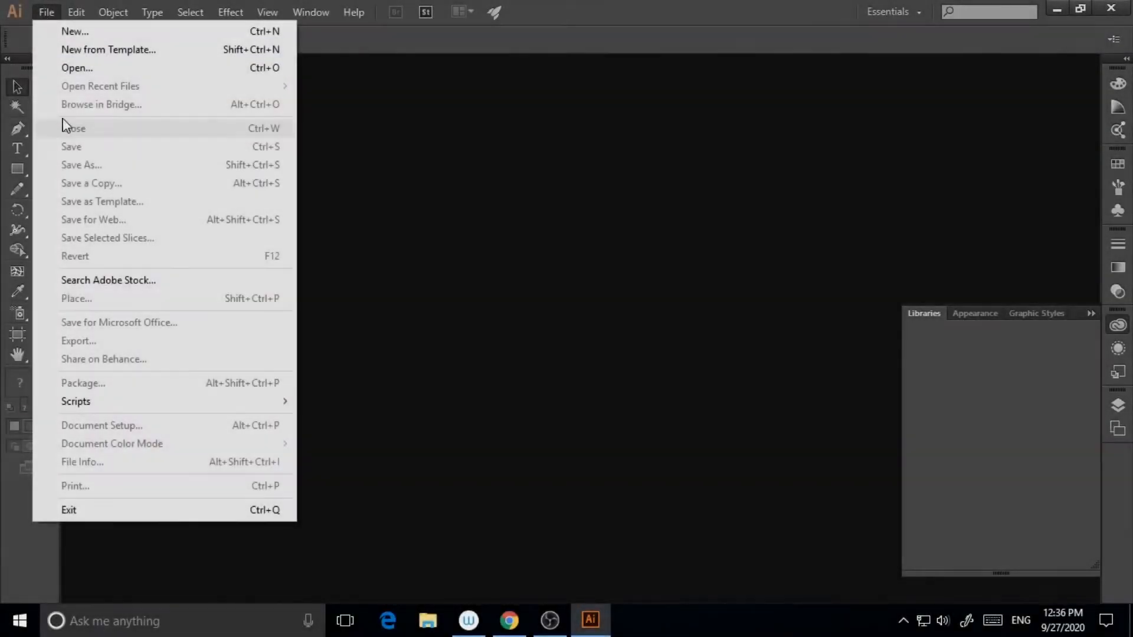
left_click(78, 38)
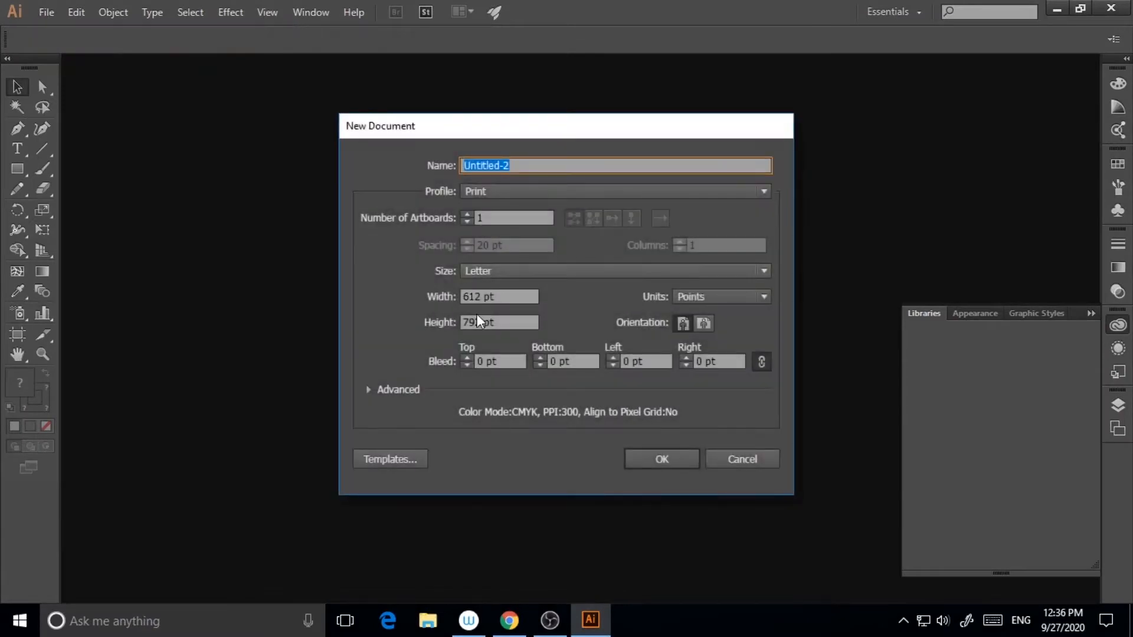
left_click_drag(483, 322, 463, 337)
type("612")
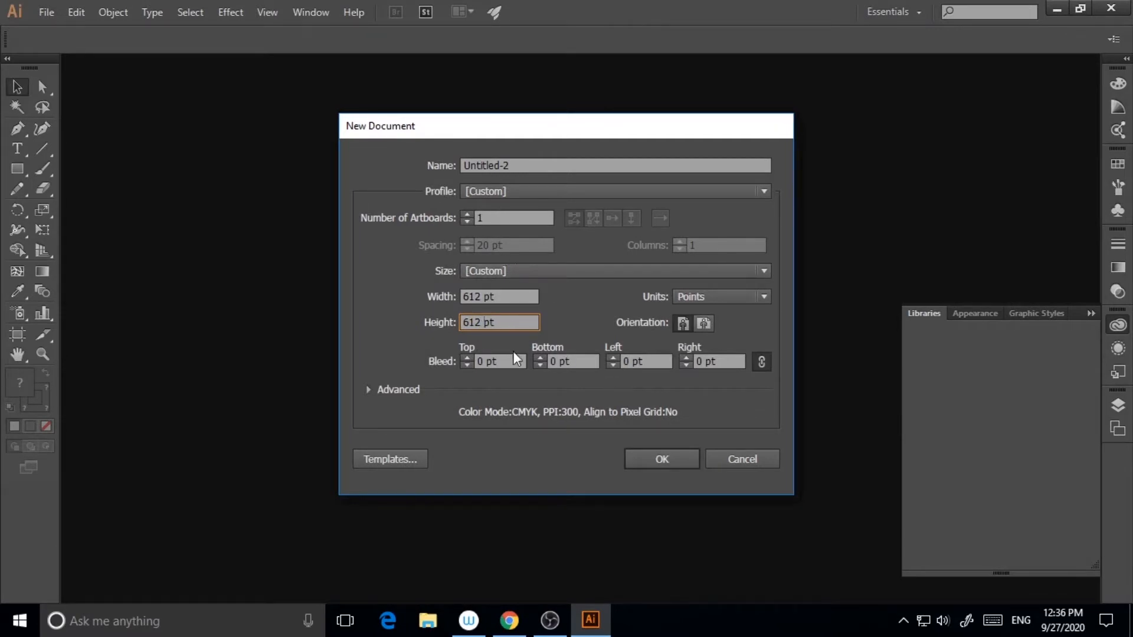
Step: Set the new document's color mode to RGB, keep the preview mode at Default, and create it
left_click(369, 390)
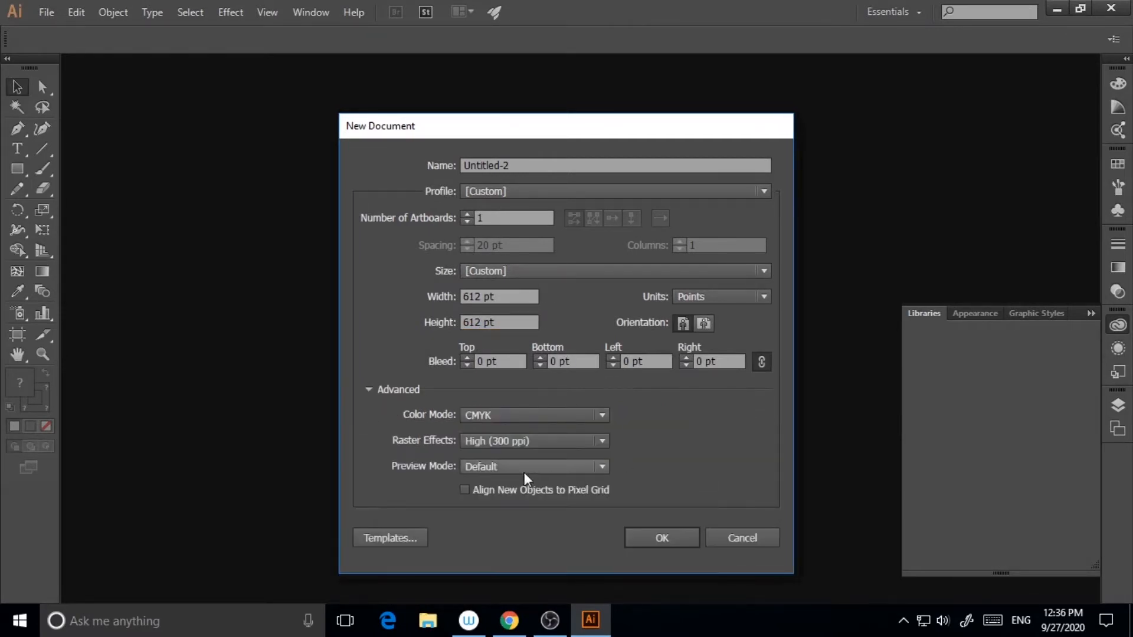
left_click(562, 417)
left_click(516, 448)
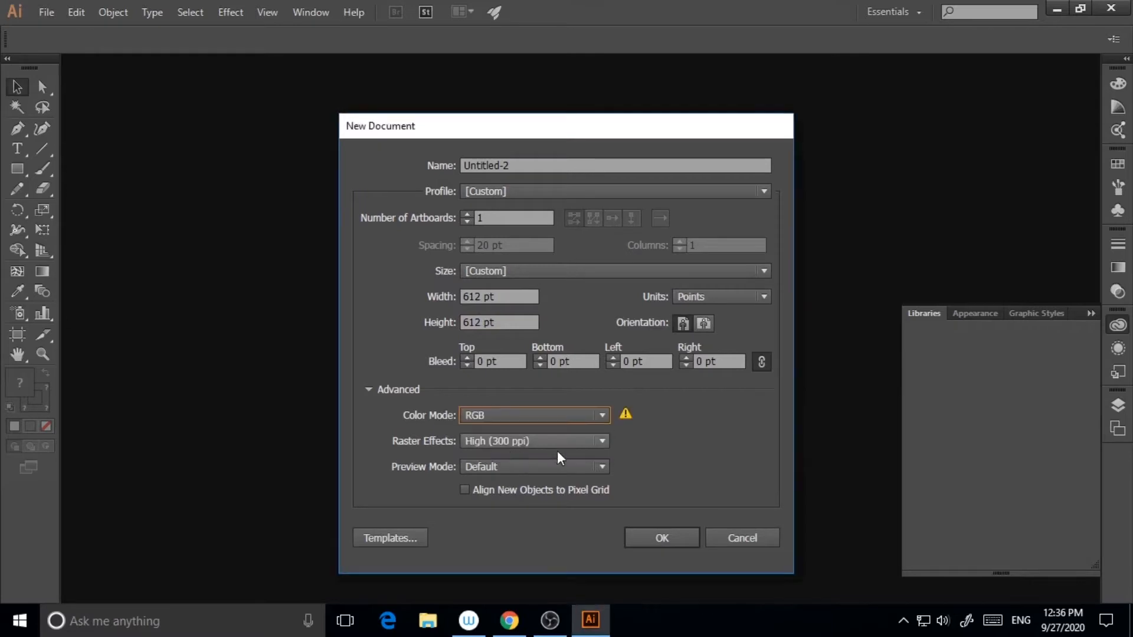
left_click(596, 469)
left_click(580, 481)
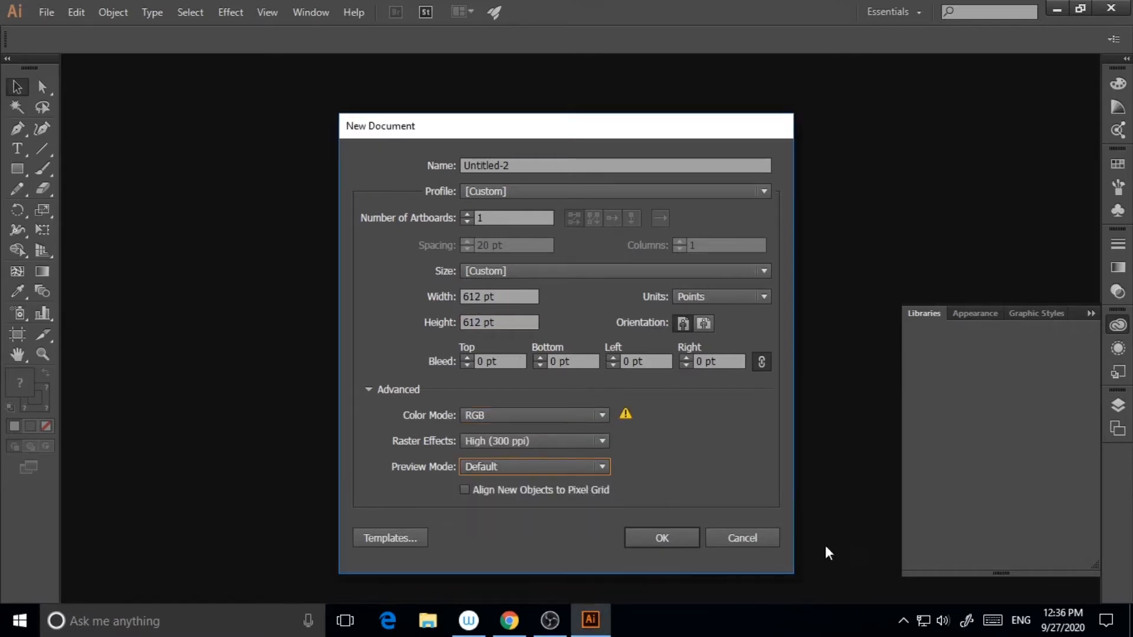
left_click(673, 545)
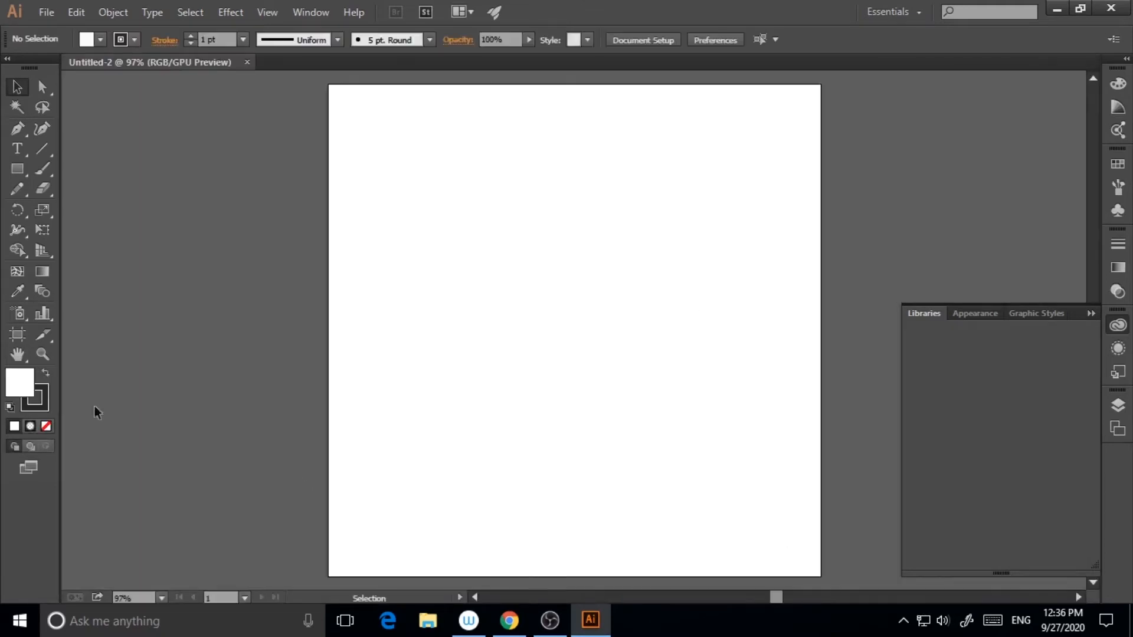
Step: Choose the Line Segment tool and make the stroke color the active one
left_click(44, 150)
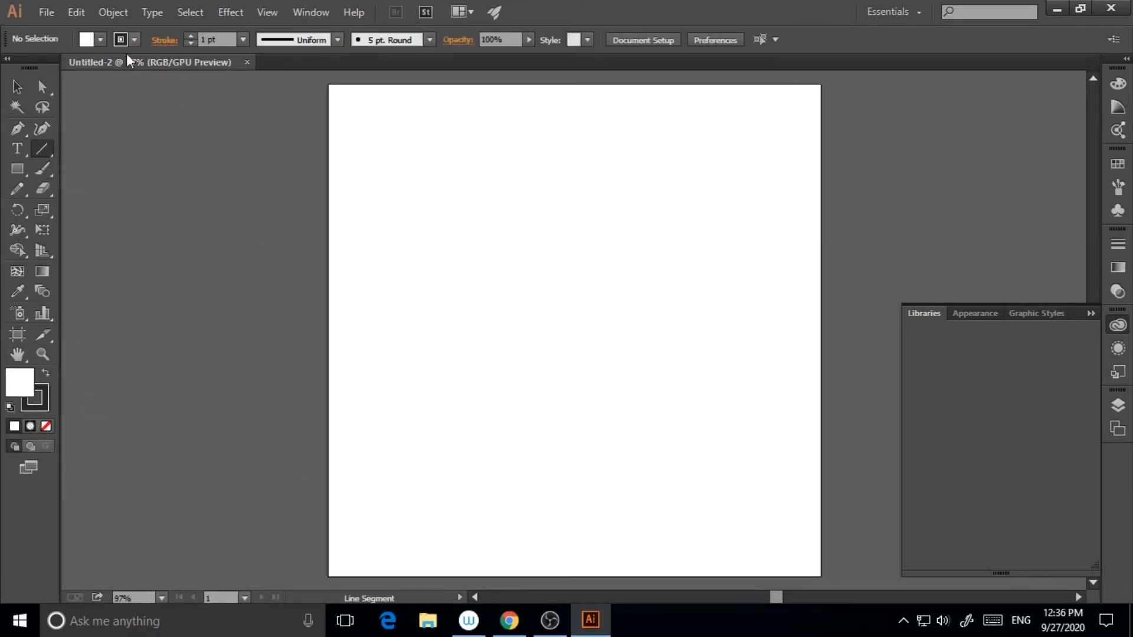
left_click(46, 374)
left_click(47, 404)
left_click(46, 402)
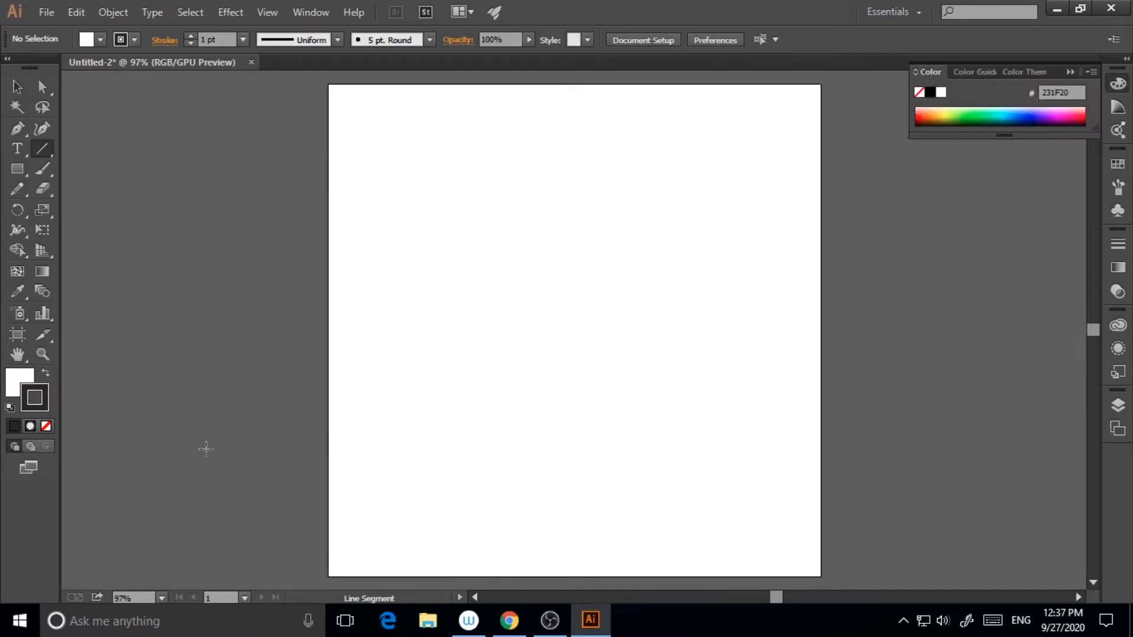
Step: Check which color mode the document uses
left_click(41, 12)
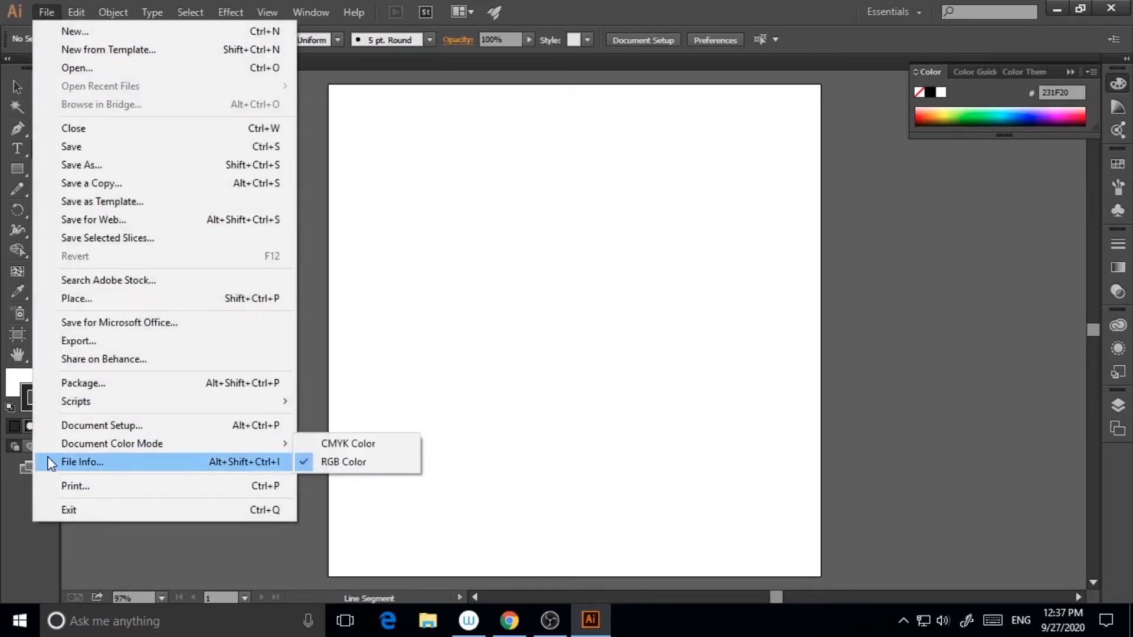
left_click(356, 565)
left_click(628, 354)
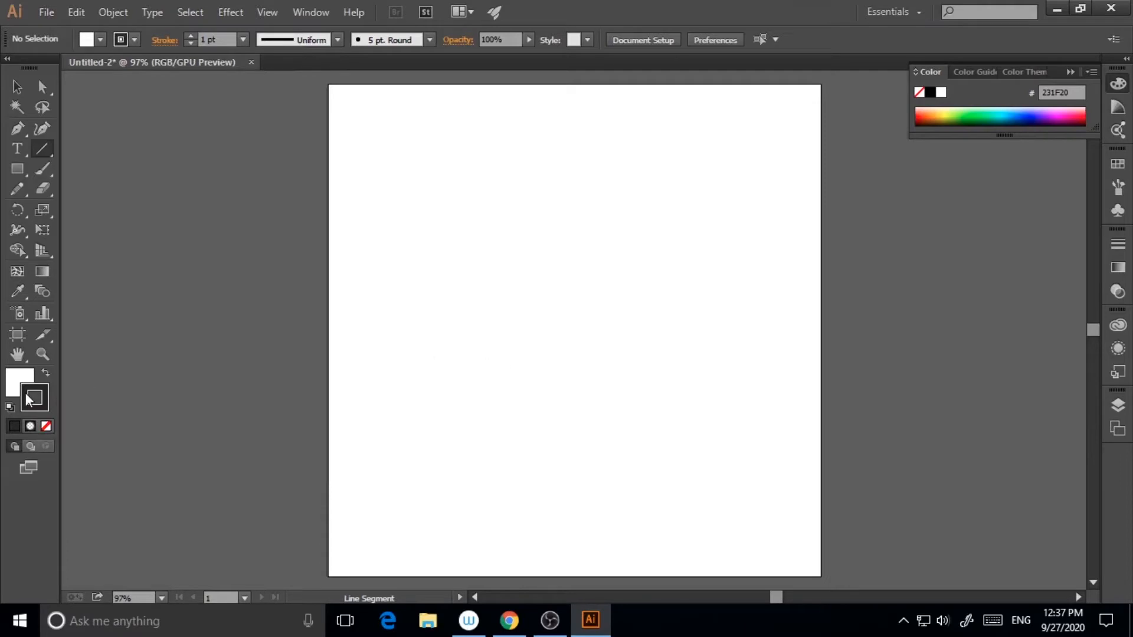
Step: Set the stroke color to pure black (000000) and the fill to none
double_click(41, 409)
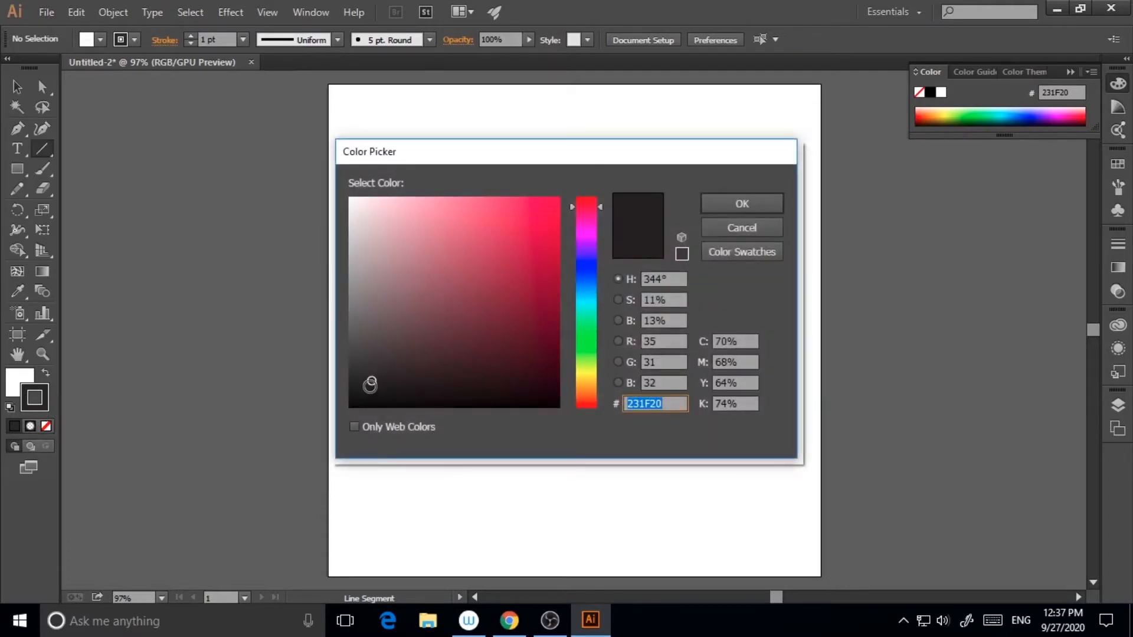
left_click_drag(369, 384, 333, 428)
left_click(770, 205)
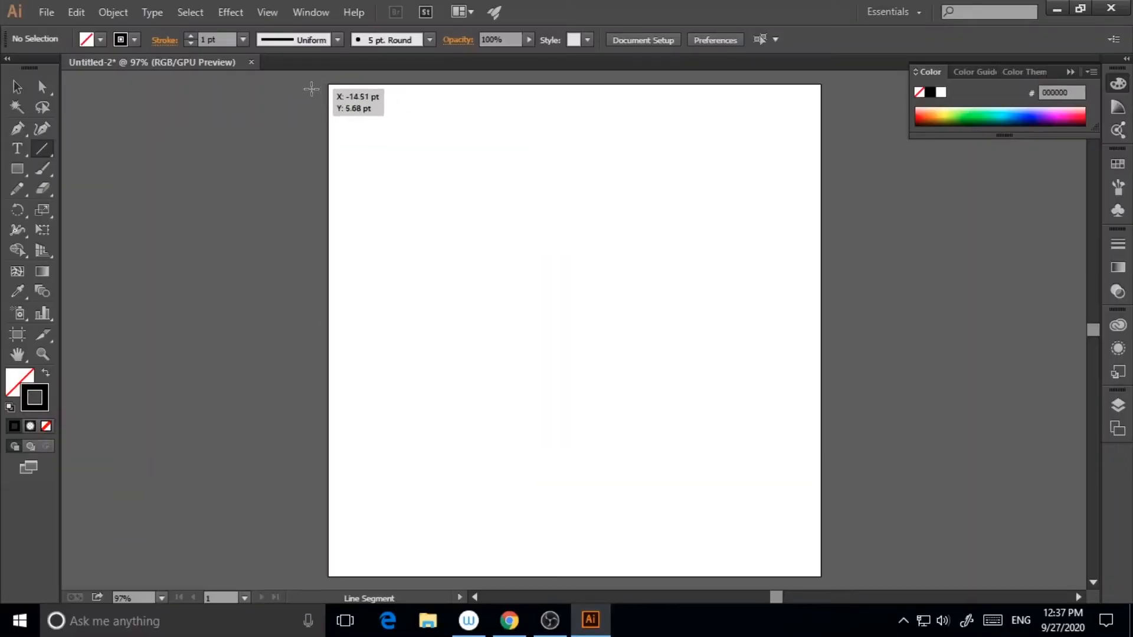
Step: Draw a vertical line about 763 pt long on the pasteboard, left of the artboard and extending past its height
key("ctrl+minus")
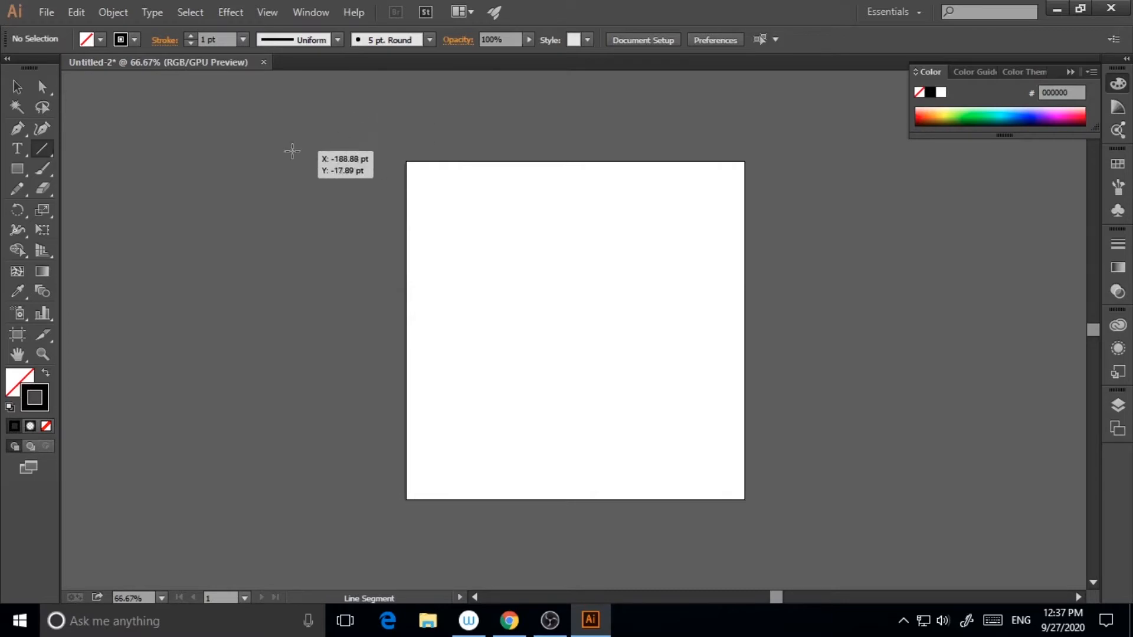
left_click_drag(322, 116, 373, 537)
left_click(17, 88)
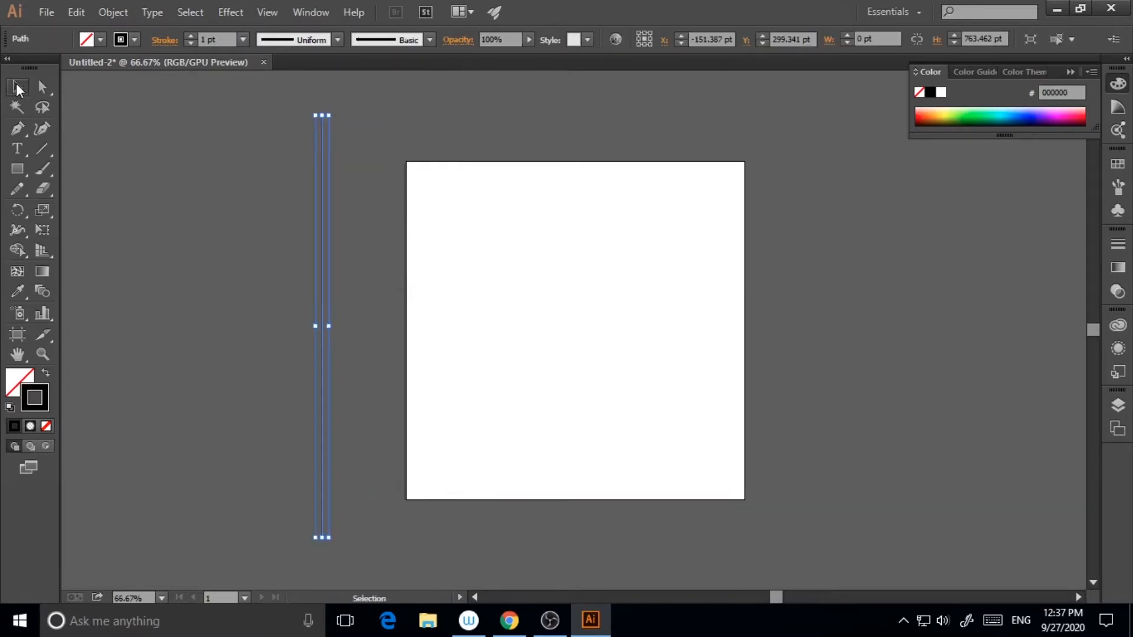
Step: Duplicate the vertical line horizontally, leaving a small gap to the right of the original
left_click(323, 298, "shift")
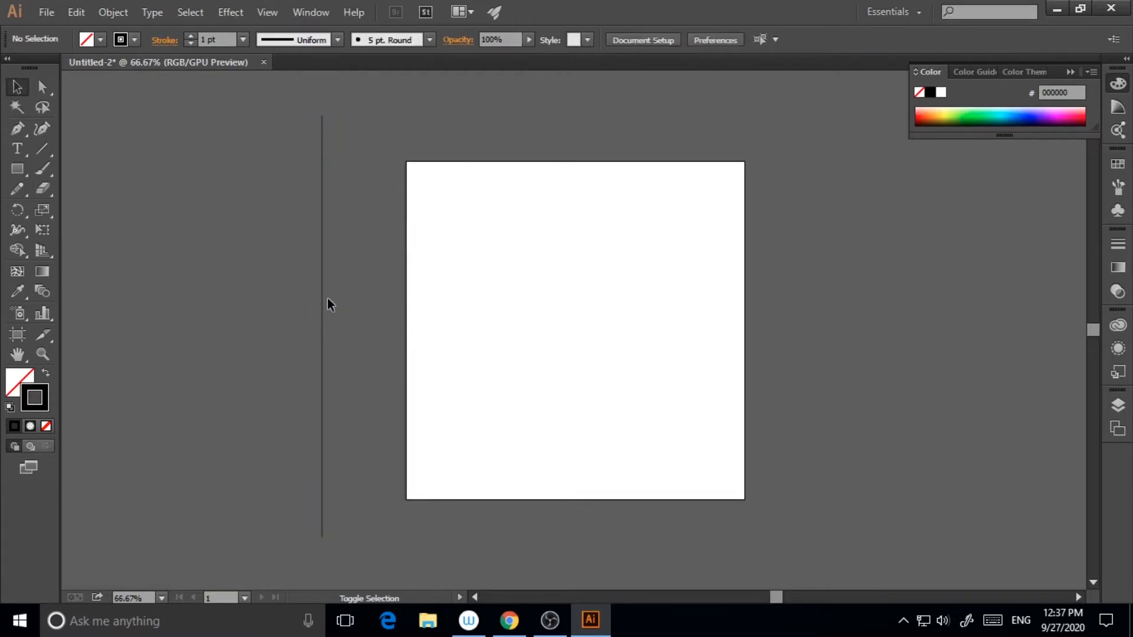
left_click(324, 298)
left_click_drag(321, 300, 328, 303)
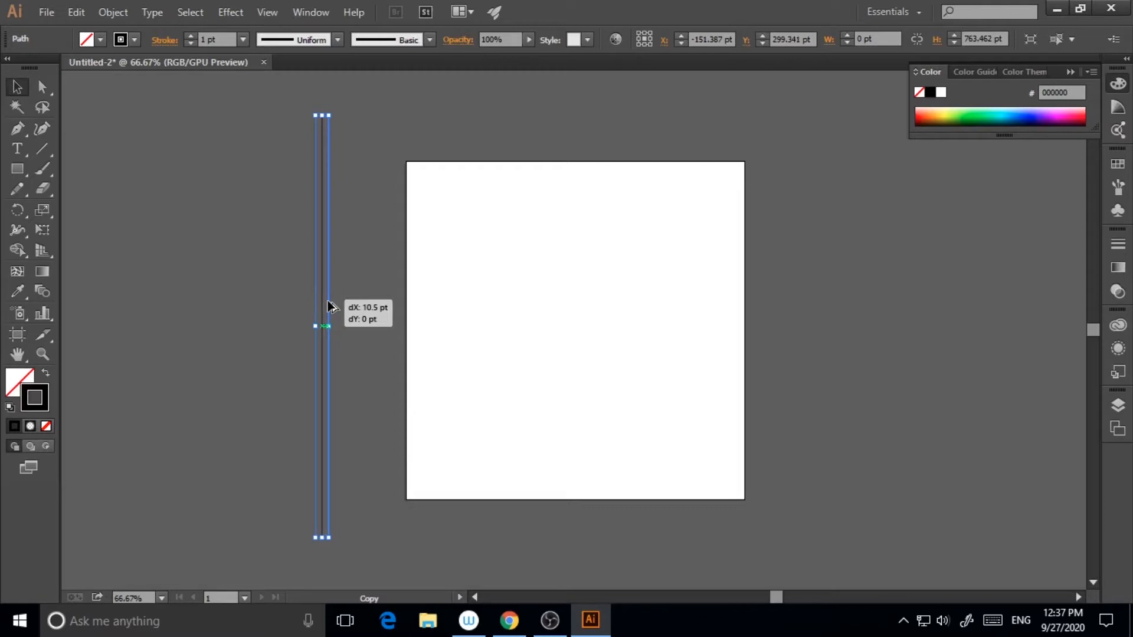
left_click_drag(328, 306, 329, 305)
Step: Repeat the duplication until evenly spaced vertical lines cover the artboard and extend well past its right edge
key("ctrl+d")
key("ctrl+d")
key("ctrl+d")
key("ctrl+d")
key("ctrl+d")
key("ctrl+d")
key("ctrl+d")
key("ctrl+d")
key("ctrl+d")
key("ctrl+d")
key("ctrl+d")
key("ctrl+d")
key("ctrl+d")
key("ctrl+d")
key("ctrl+d")
key("ctrl+d")
key("ctrl+d")
key("ctrl+d")
key("ctrl+d")
key("ctrl+d")
key("ctrl+d")
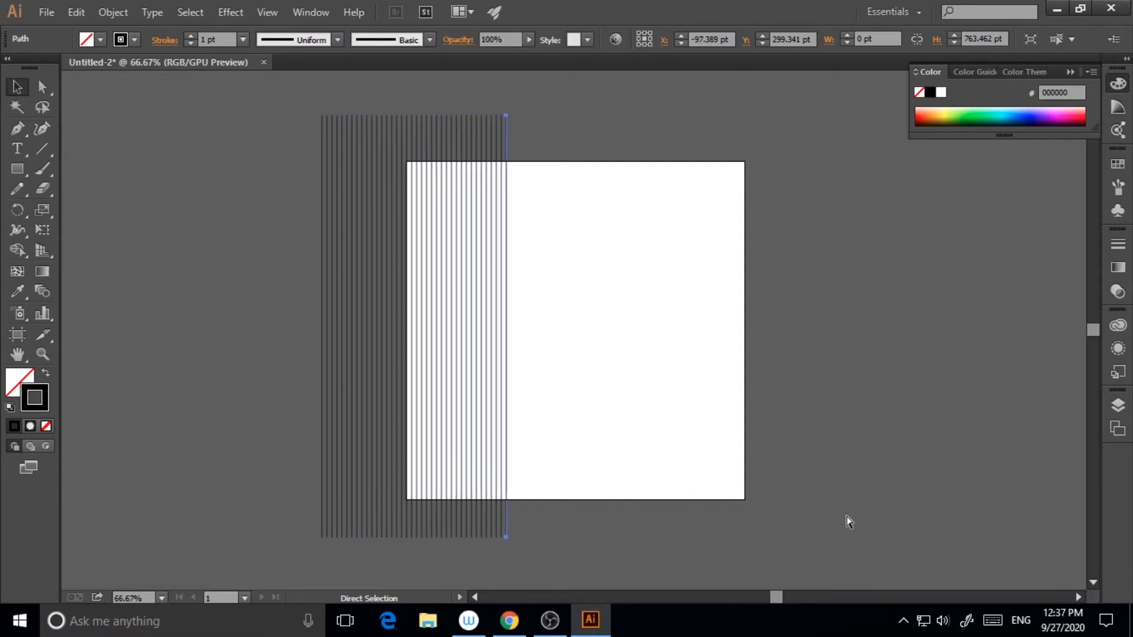
key("ctrl+d")
key("ctrl+d")
key("ctrl+d")
key("ctrl+d")
key("ctrl+d")
key("ctrl+d")
key("ctrl+d")
key("ctrl+d")
key("ctrl+d")
key("ctrl+d")
key("ctrl+d")
key("ctrl+d")
key("ctrl+d")
key("ctrl+d")
key("ctrl+d")
key("ctrl+d")
key("ctrl+d")
key("ctrl+d")
key("ctrl+d")
key("ctrl+d")
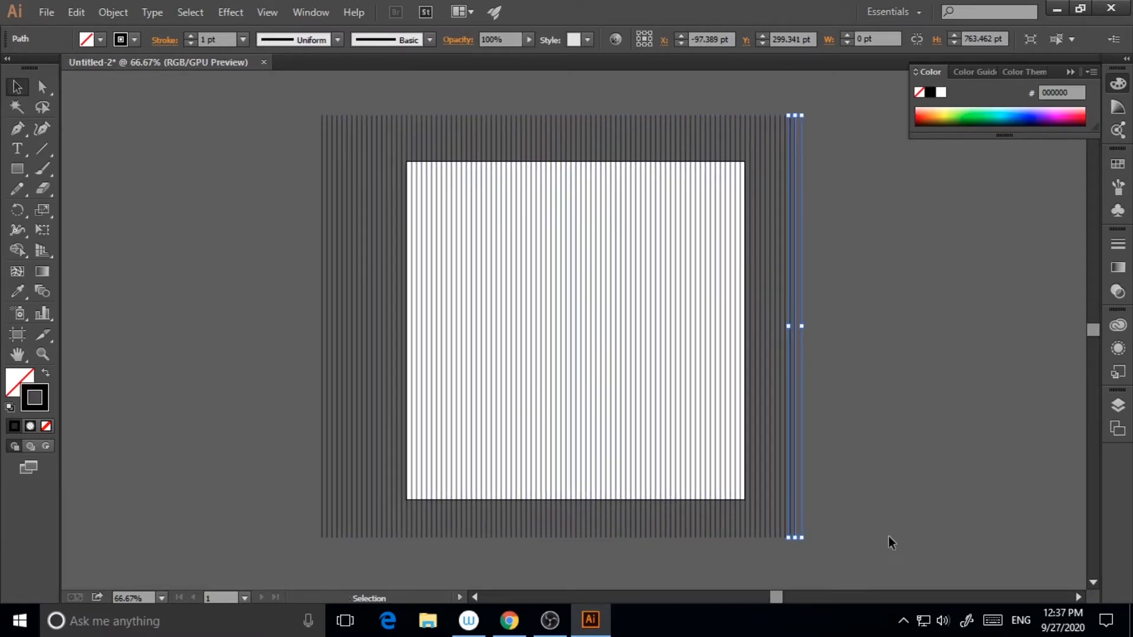
key("a")
key("ctrl+d")
key("ctrl+d")
key("ctrl+d")
key("ctrl+d")
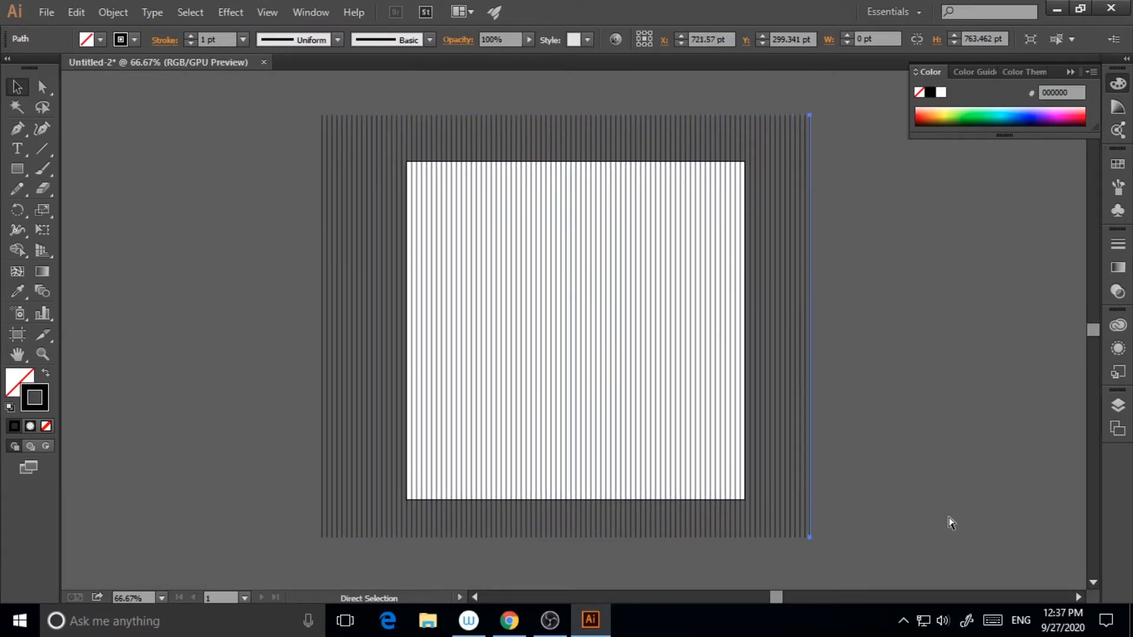
key("ctrl+d")
key("ctrl+d")
key("ctrl+d")
key("ctrl+d")
key("v")
left_click(947, 429)
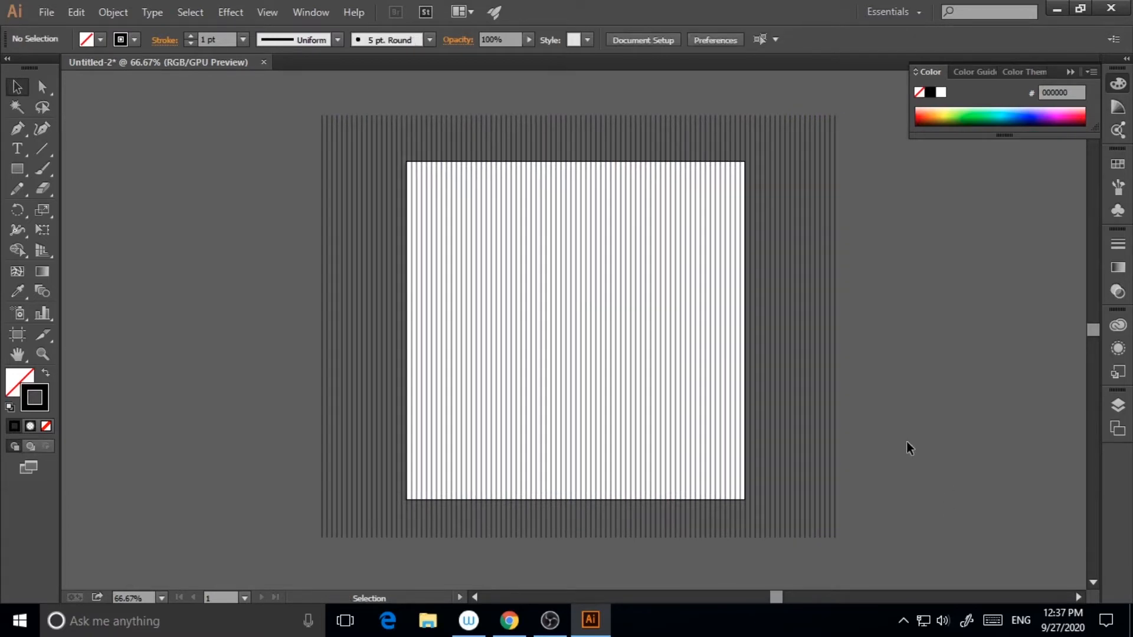
Step: Select all the vertical lines and group them
left_click_drag(255, 131, 923, 469)
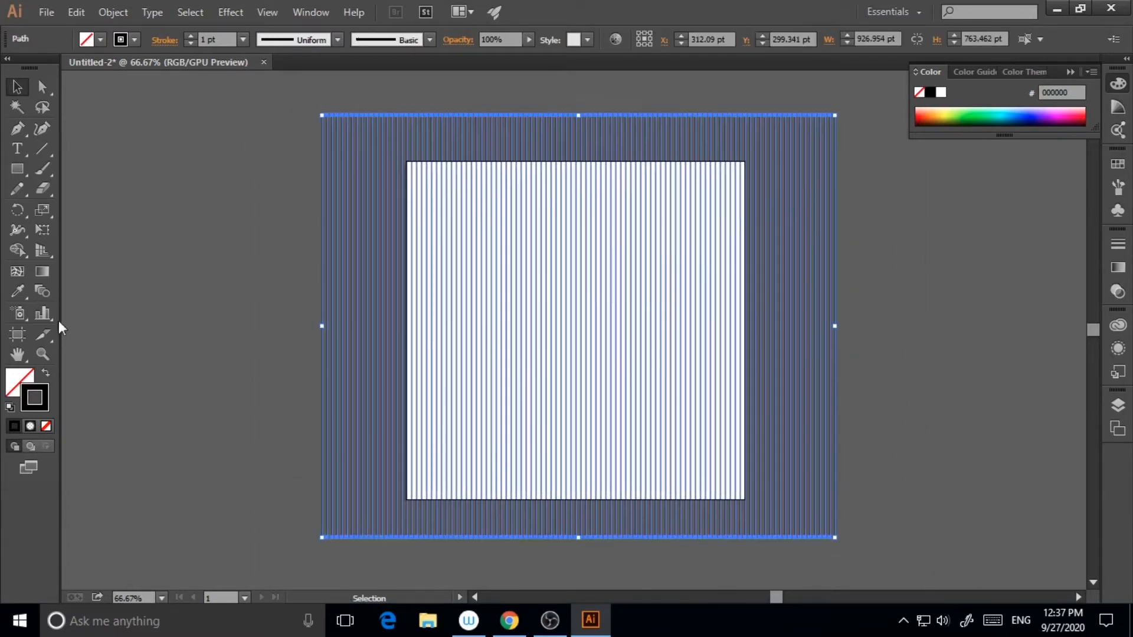
left_click(112, 11)
left_click(133, 75)
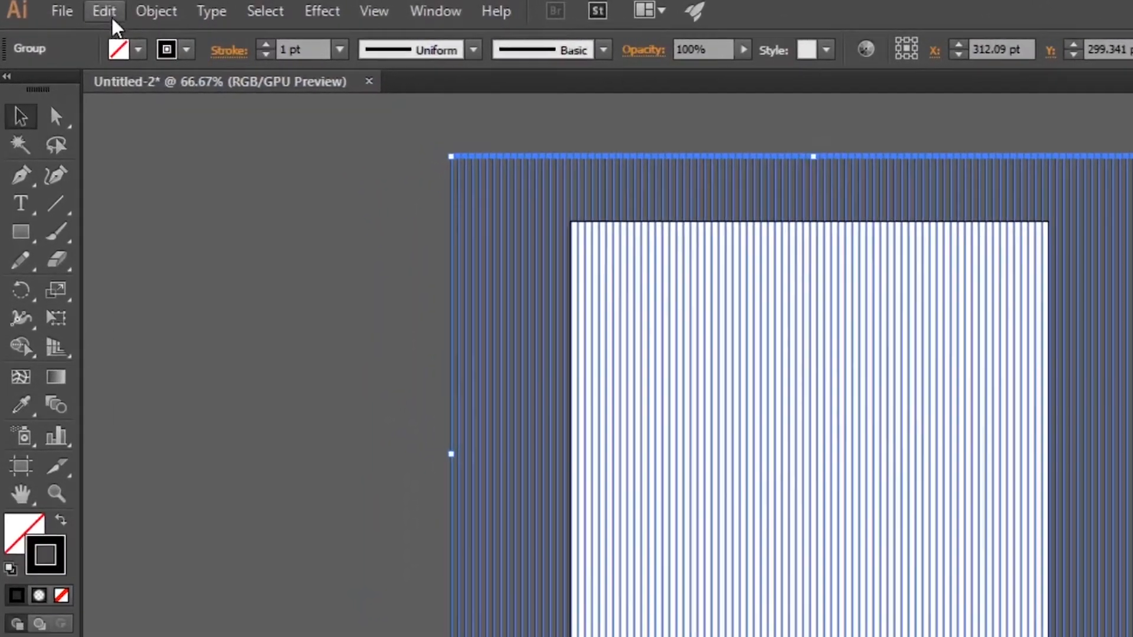
Step: Copy the group of vertical lines and paste the copy in place
left_click(112, 18)
left_click(139, 121)
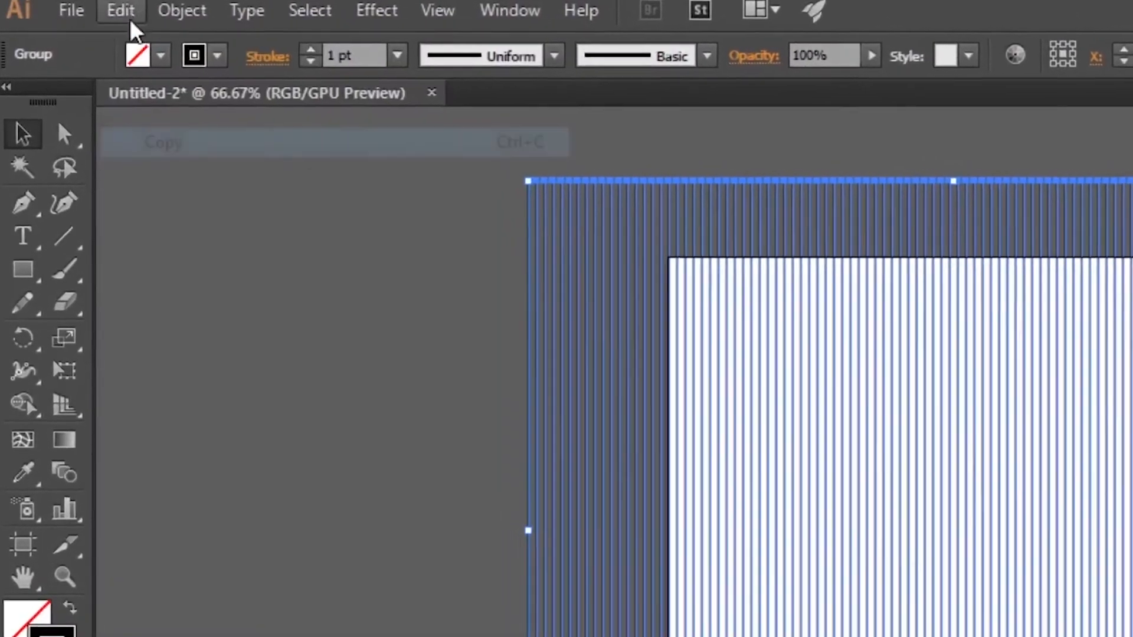
left_click(105, 16)
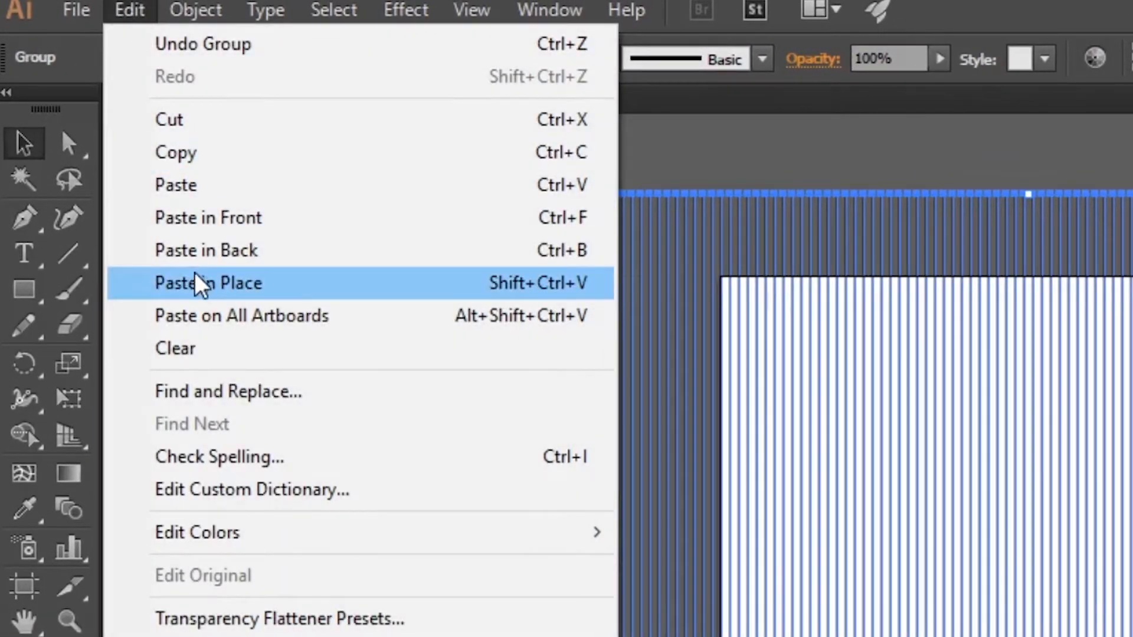
left_click(207, 283)
Step: Rotate the pasted group of lines by 60°
right_click(616, 370)
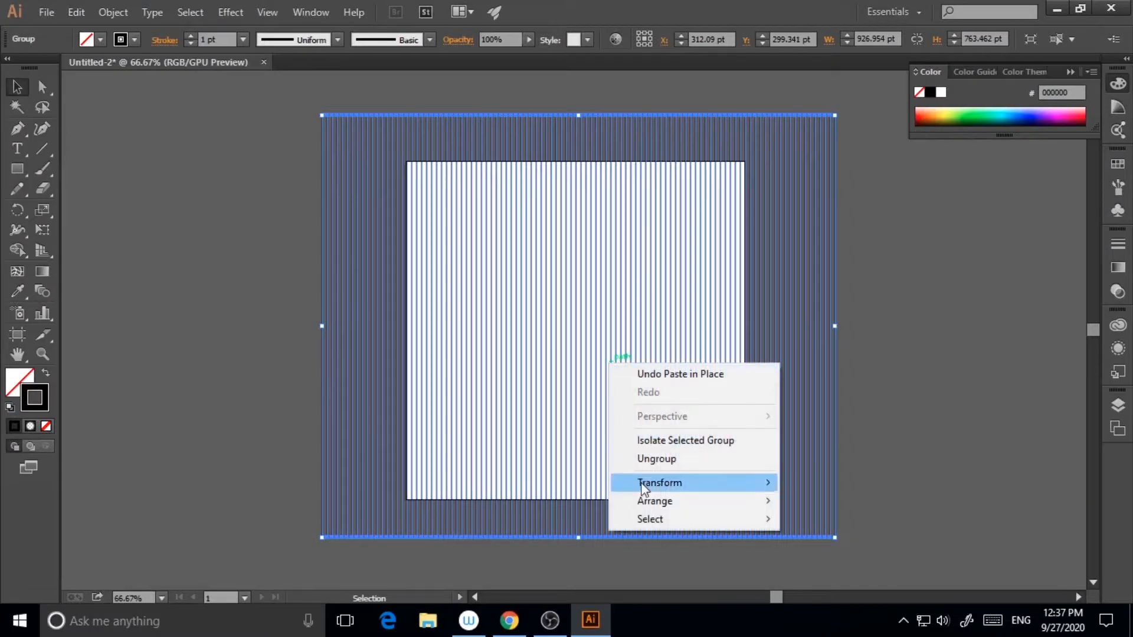
mouse_move(643, 490)
mouse_move(706, 491)
left_click(424, 378)
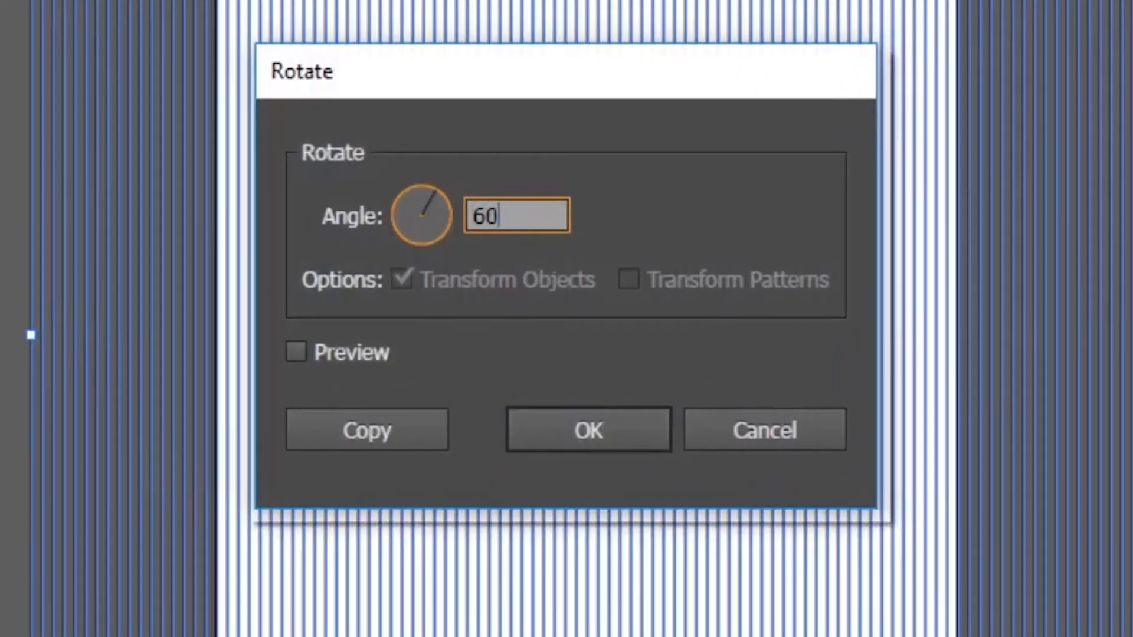
left_click(592, 426)
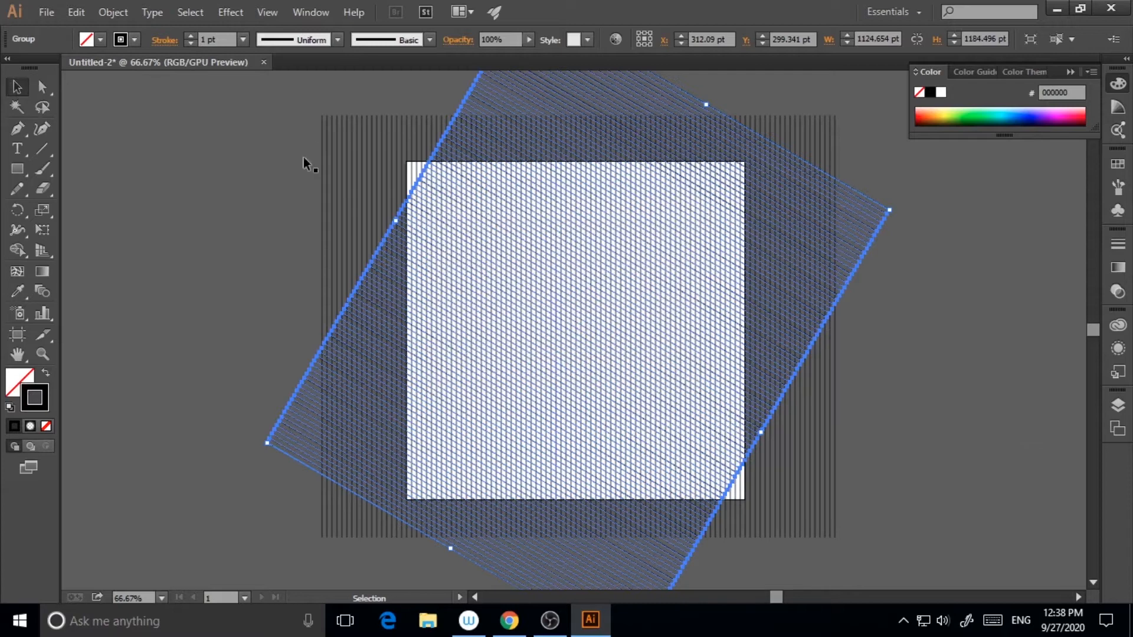
Step: Copy the rotated line group and paste a duplicate in place
left_click(77, 13)
left_click(100, 86)
left_click(79, 13)
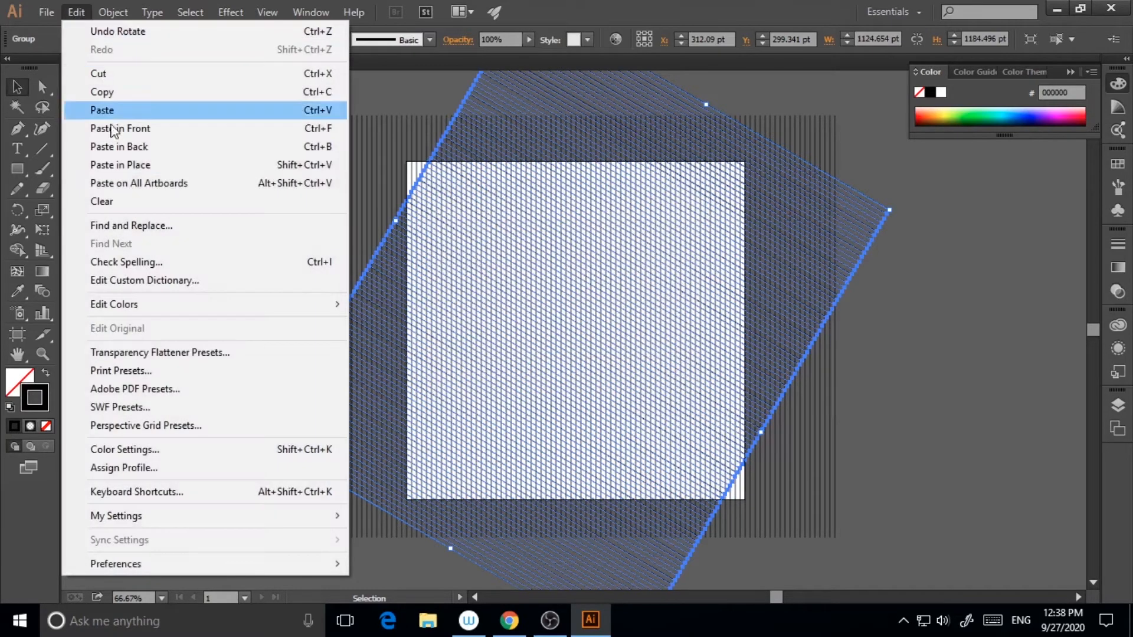
left_click(123, 166)
Step: Reflect the duplicated rotated group across the vertical axis and deselect it
right_click(596, 308)
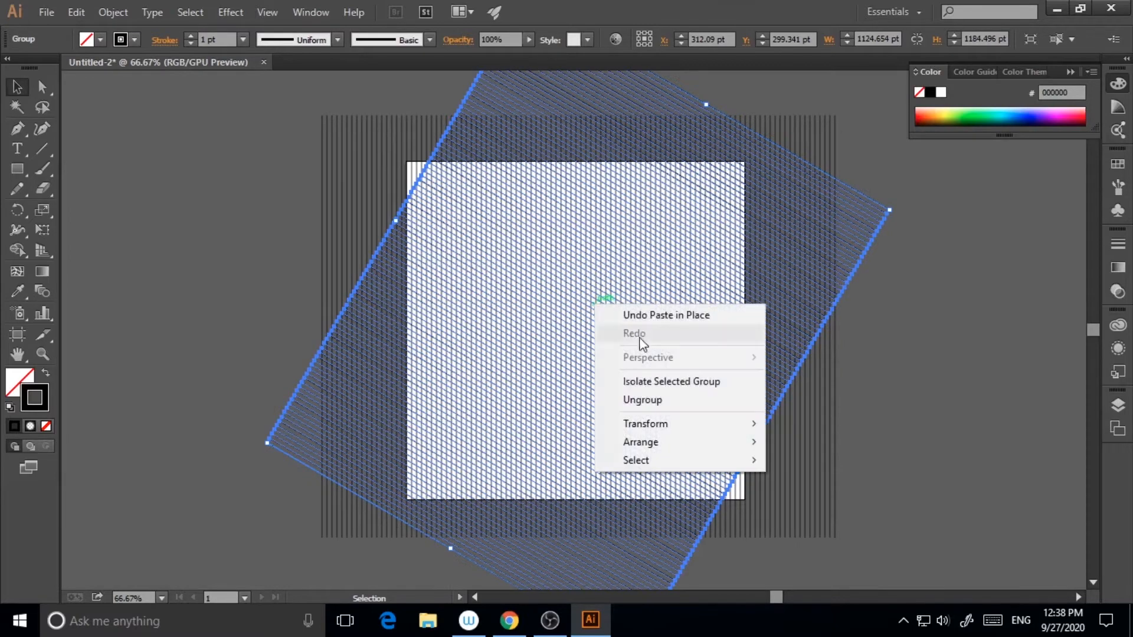
mouse_move(670, 425)
left_click(448, 493)
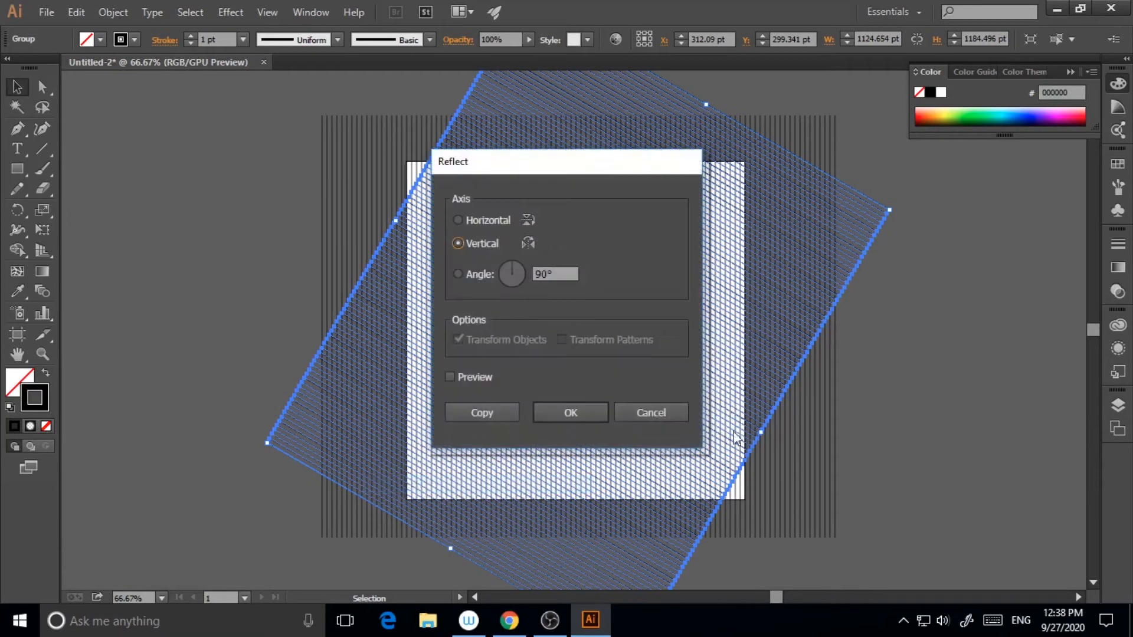
left_click(570, 413)
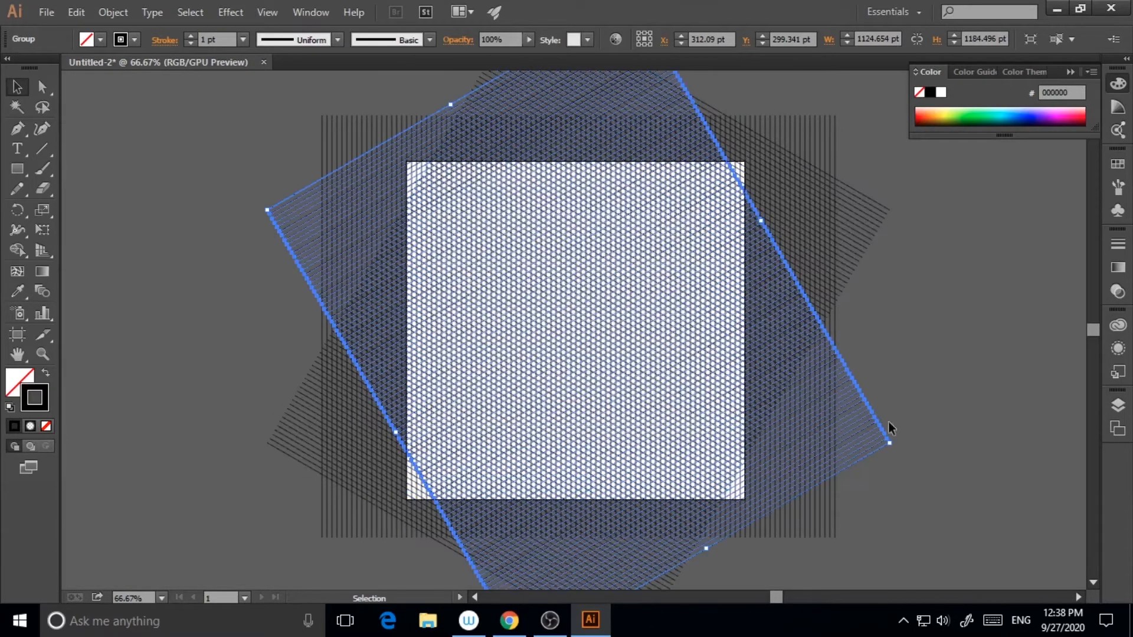
left_click(919, 381)
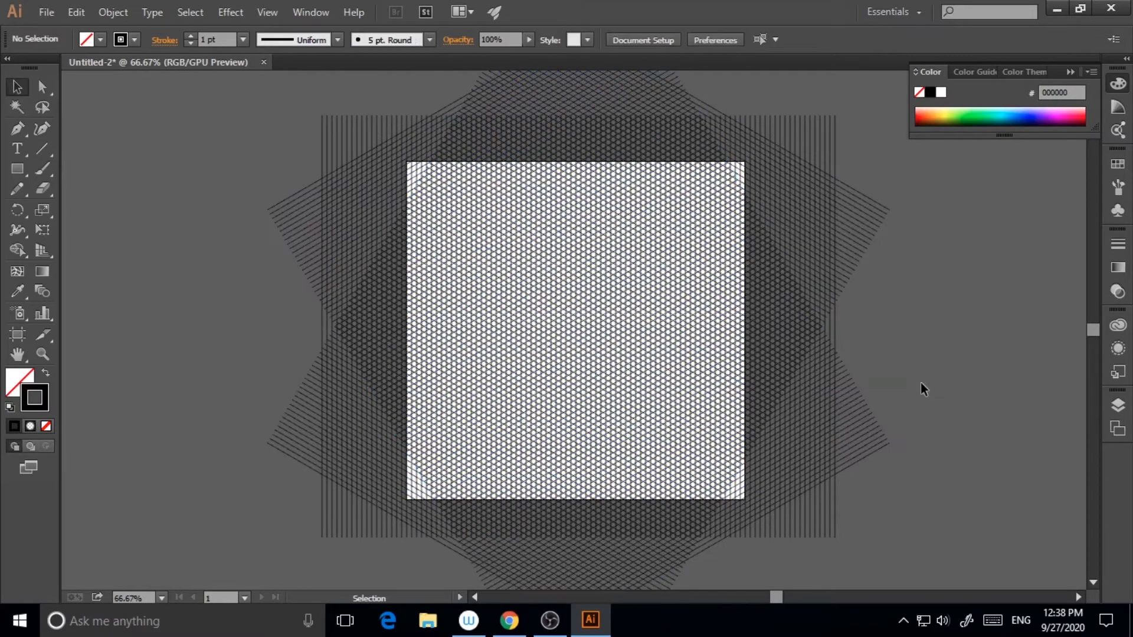
Step: Examine the isometric grid over the artboard up close to judge its line thickness and intersections
left_click(43, 354)
left_click(509, 386)
left_click(637, 386)
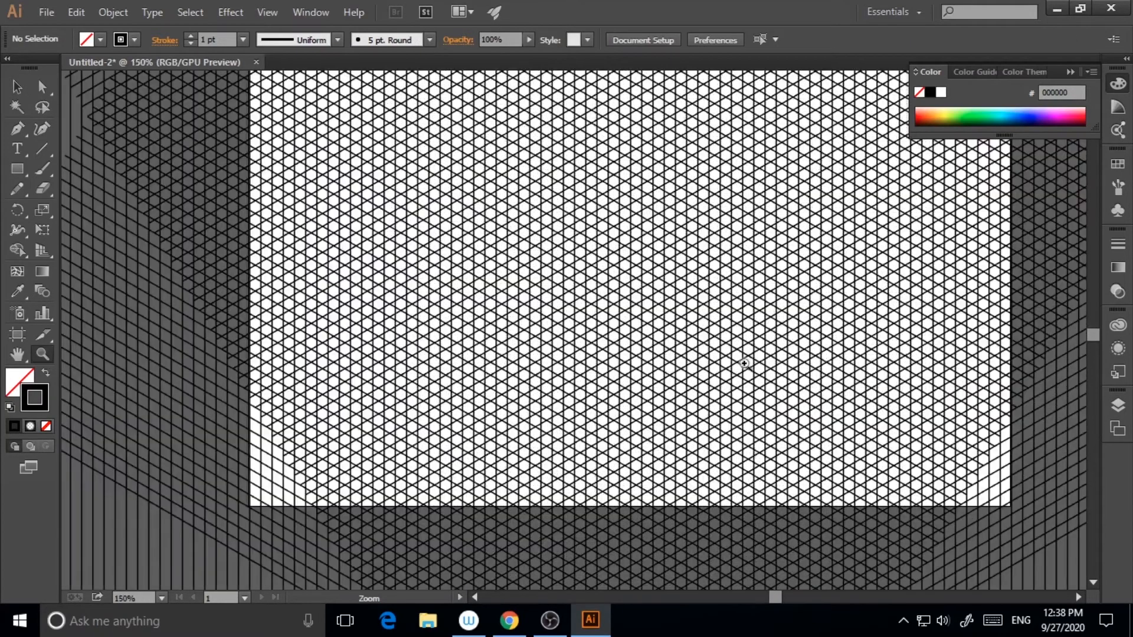
left_click(654, 362)
left_click(605, 347)
left_click(604, 346)
left_click(586, 339)
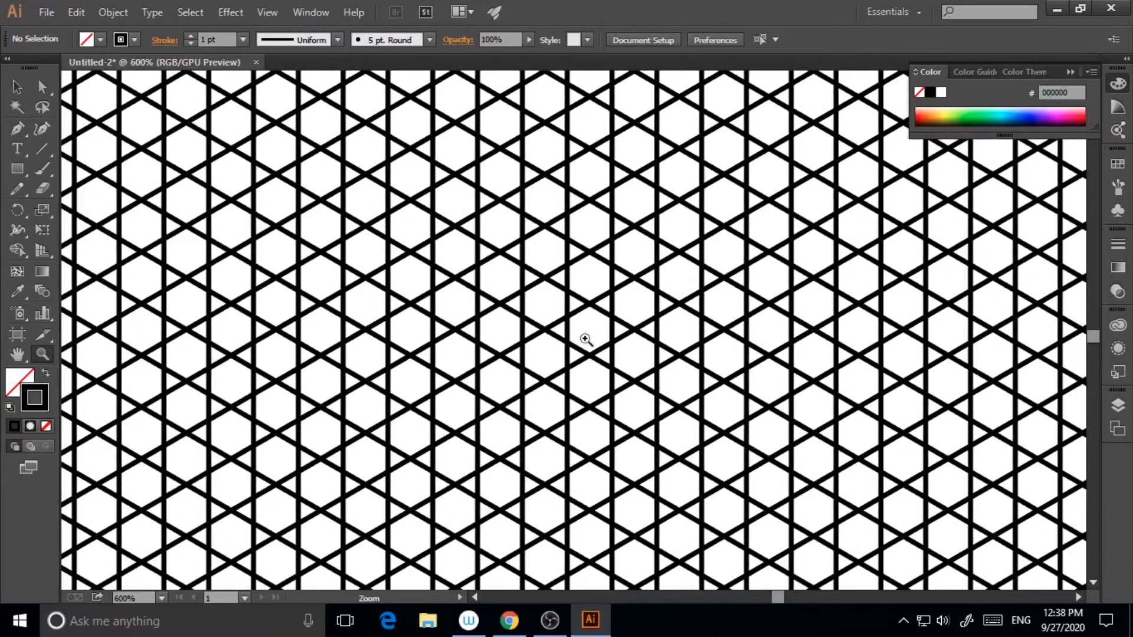
key("ctrl+minus")
key("ctrl+minus")
key("ctrl+minus")
key("ctrl+minus")
key("ctrl+minus")
key("ctrl+minus")
key("ctrl+minus")
key("ctrl+minus")
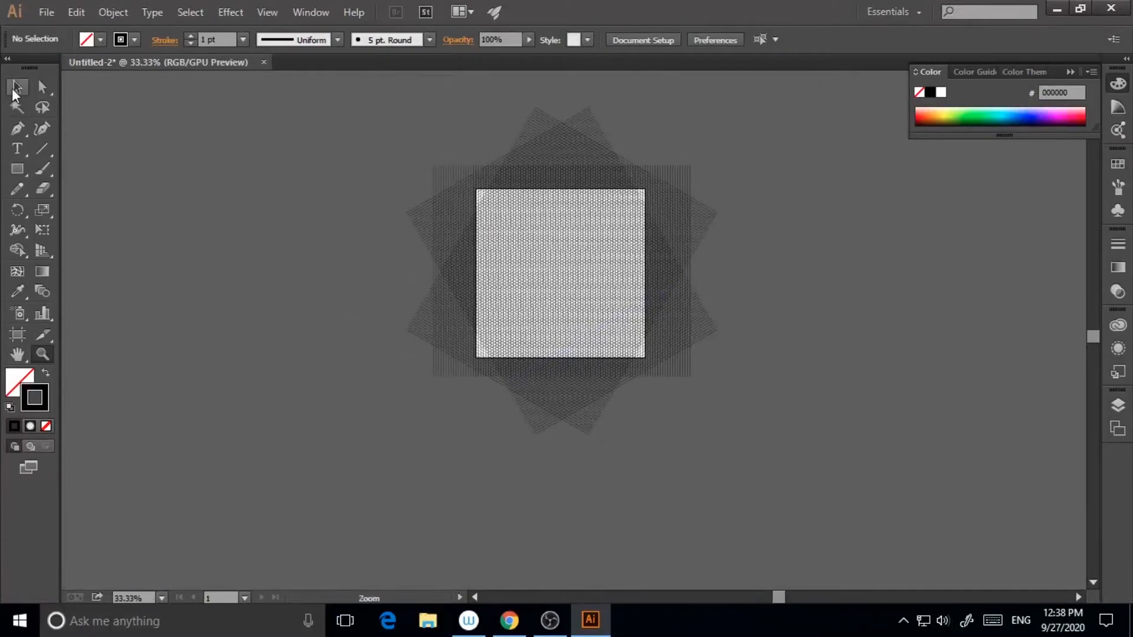
Step: Ungroup the overlapping line groups and select all of the individual lines
left_click(15, 88)
left_click(596, 270)
right_click(596, 270)
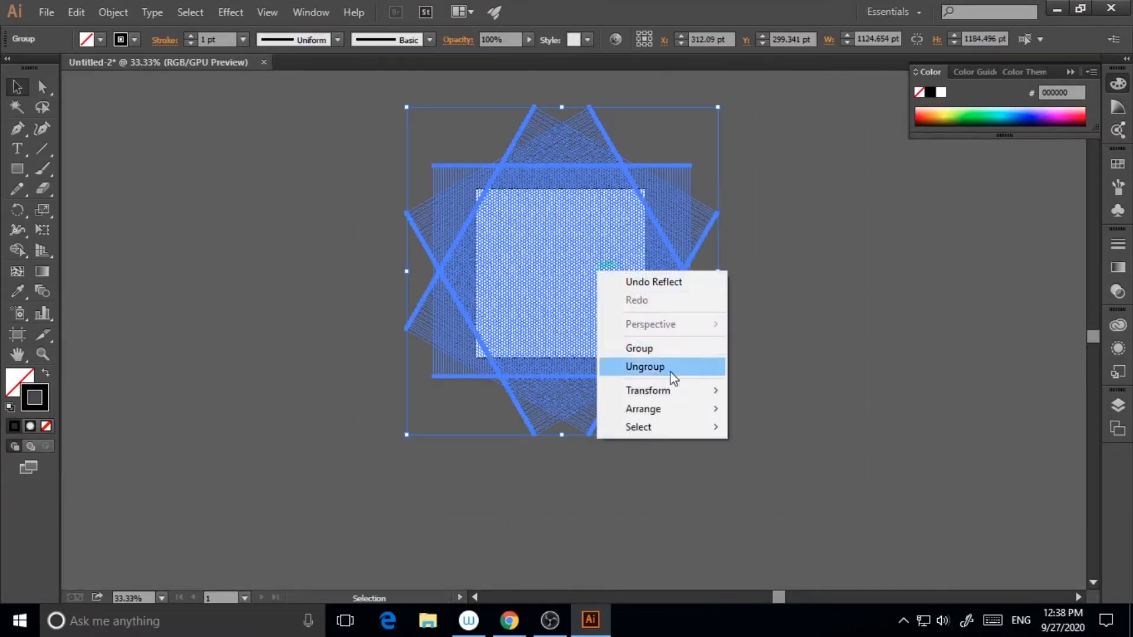
left_click(668, 371)
left_click(842, 409)
key("ctrl+a")
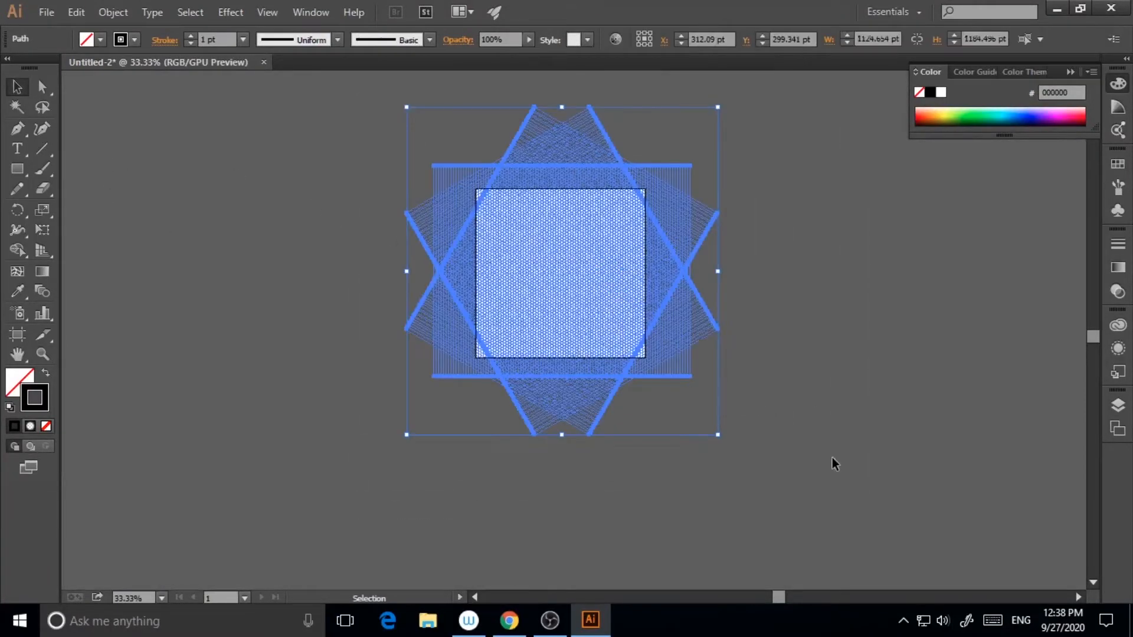
Step: Reduce the stroke weight of all the selected lines to 0.25 pt and deselect them
left_click(243, 39)
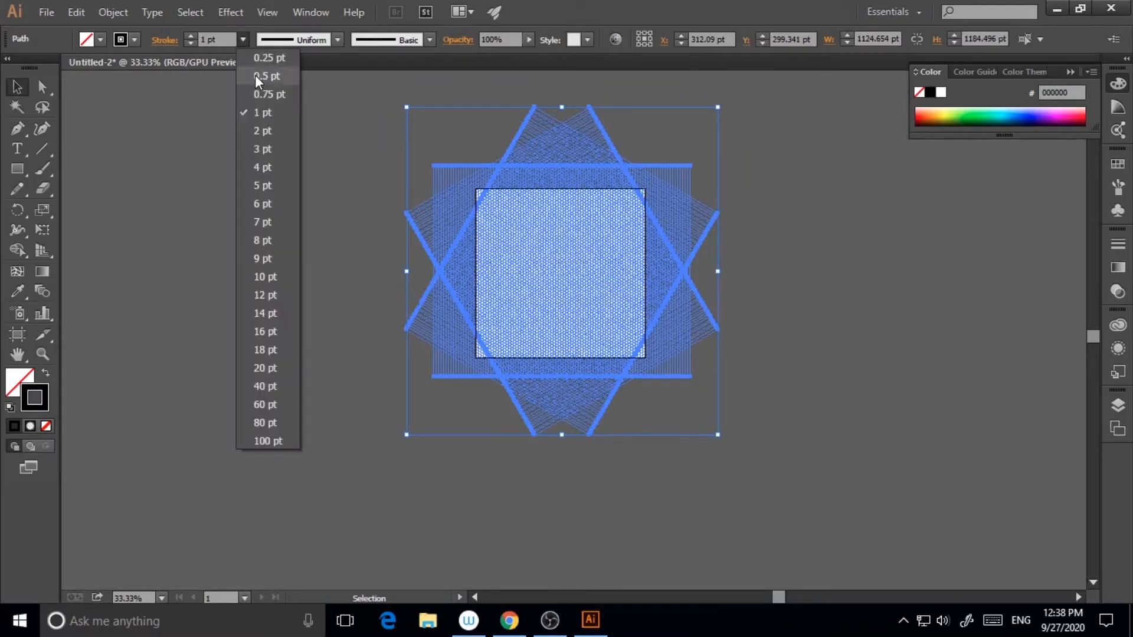
left_click(255, 76)
left_click(243, 39)
left_click(249, 62)
left_click(264, 206)
Step: Group all of the grid lines together and clear the selection
key("ctrl+a")
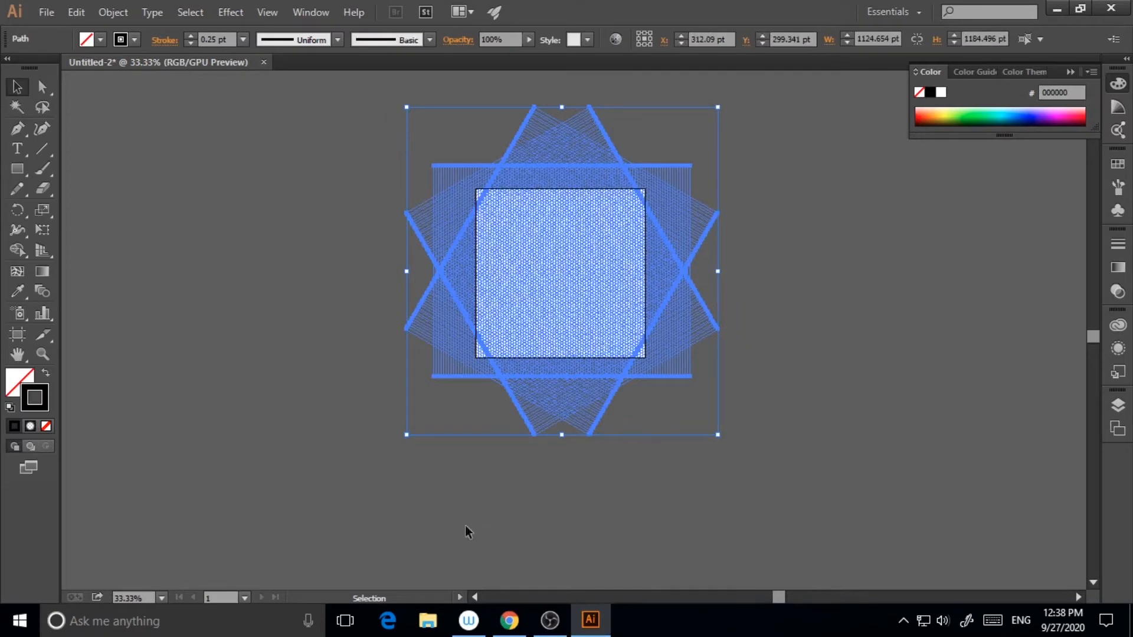
right_click(551, 302)
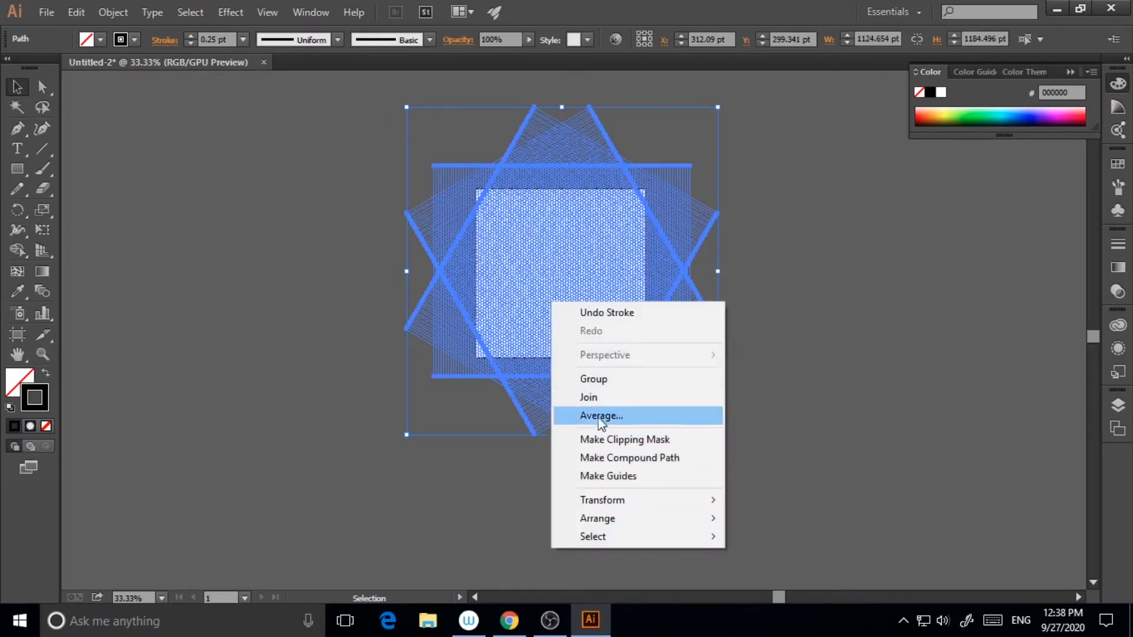
left_click(115, 12)
left_click(115, 13)
left_click(115, 13)
left_click(141, 74)
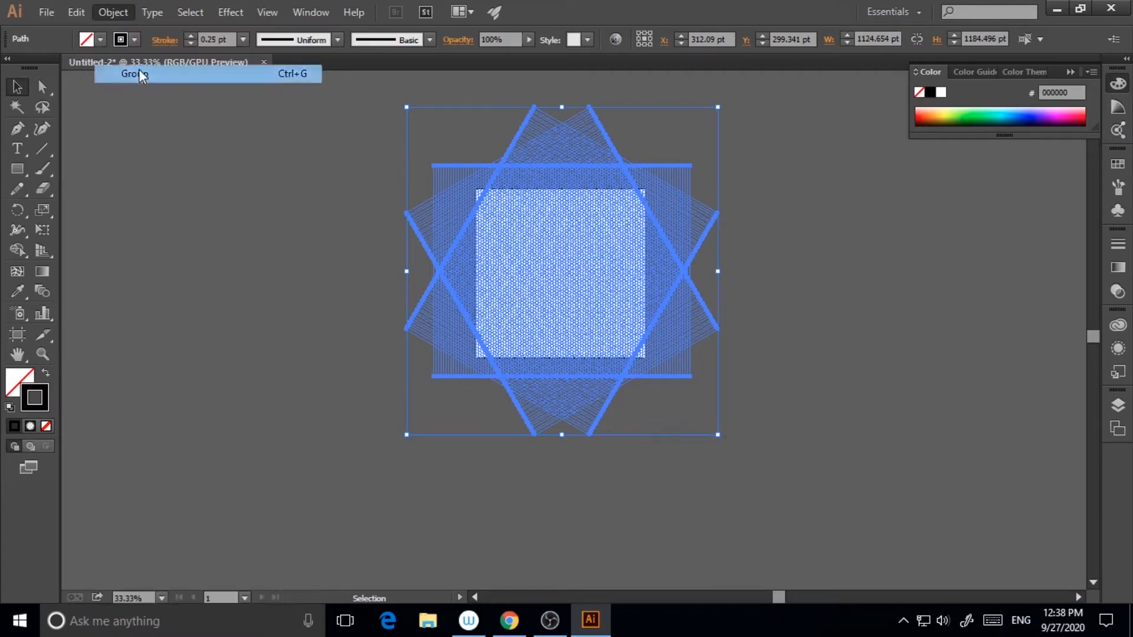
left_click(162, 401)
Step: Inspect the thinned grid lines up close across the artboard
left_click(42, 355)
left_click(581, 322)
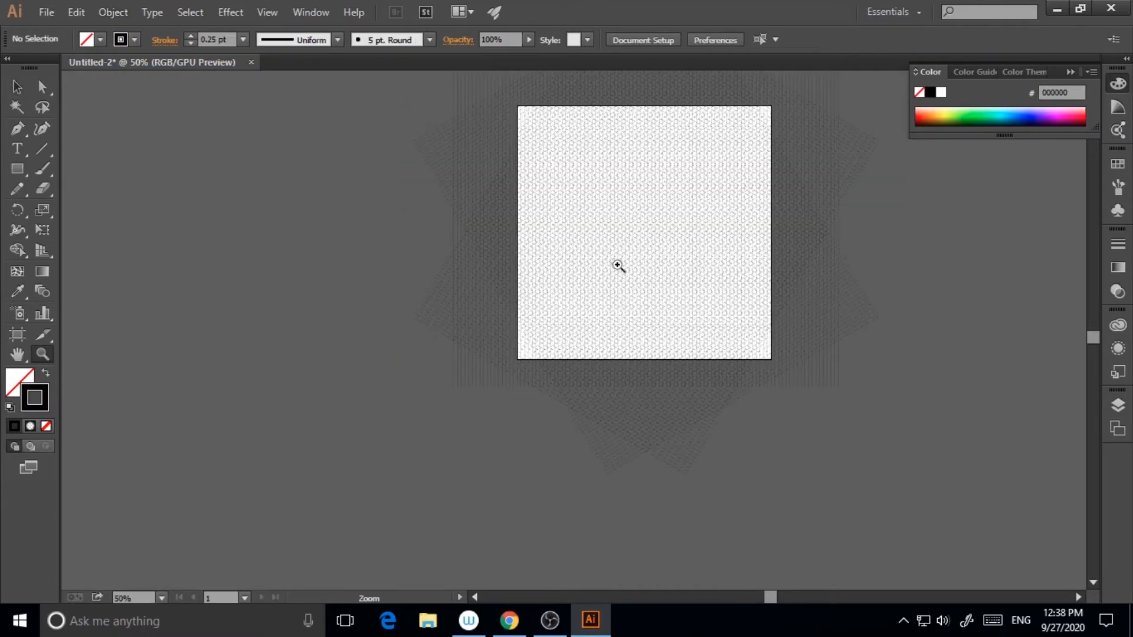
left_click(619, 272)
left_click(531, 397)
left_click(531, 398)
left_click(609, 391)
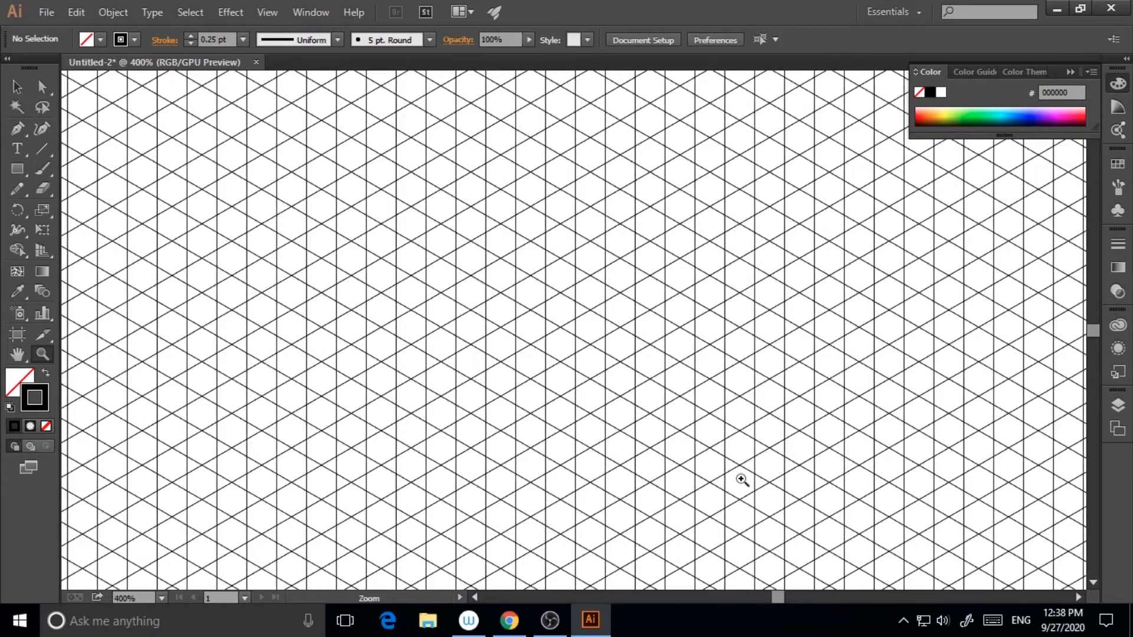
key("ctrl+minus")
key("ctrl+minus")
key("ctrl+minus")
key("ctrl+minus")
key("ctrl+minus")
key("ctrl+minus")
Step: Set the stroke weight of all the grid lines to 0.5 pt and deselect them
key("ctrl+a")
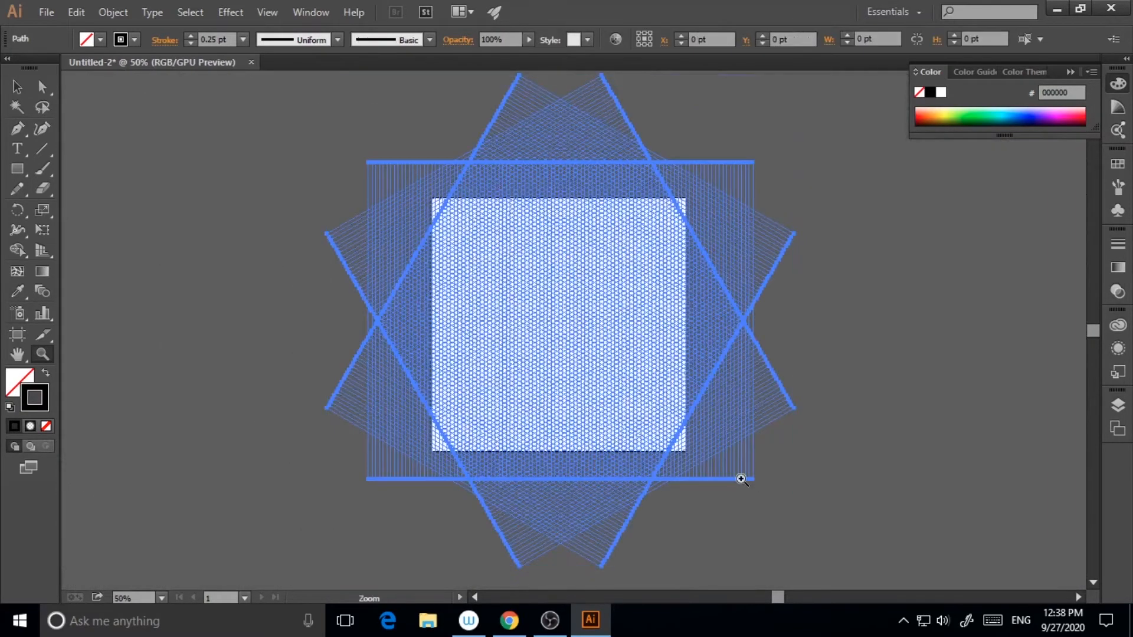
left_click(244, 39)
left_click(268, 78)
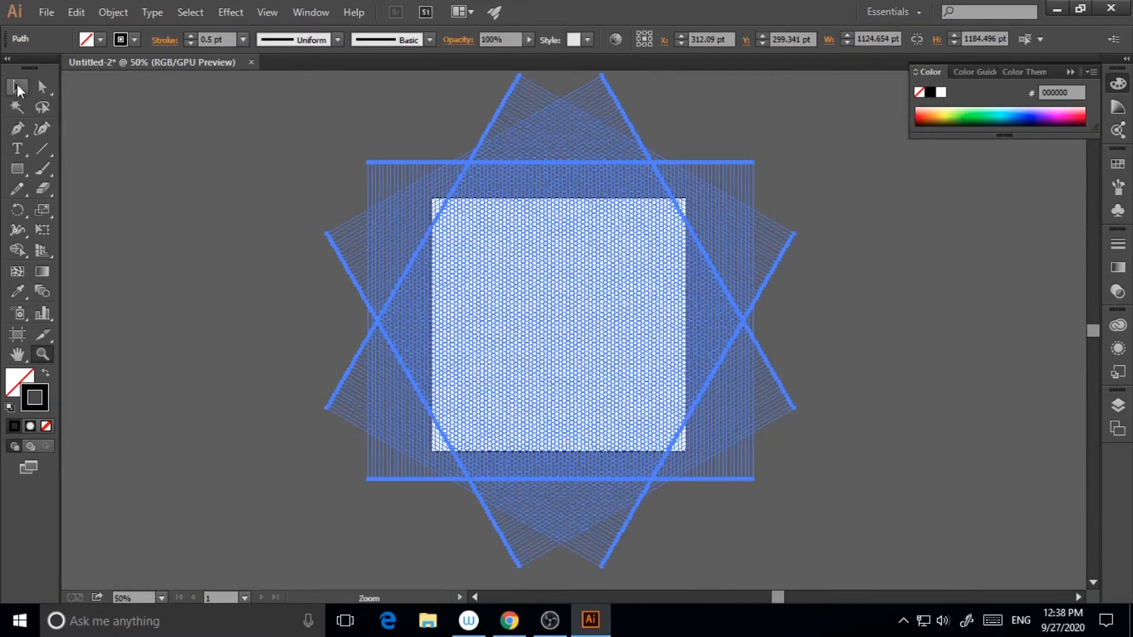
left_click(226, 237)
left_click(41, 355)
left_click(586, 352)
left_click(529, 351)
left_click(529, 352)
left_click(530, 351)
left_click(684, 376)
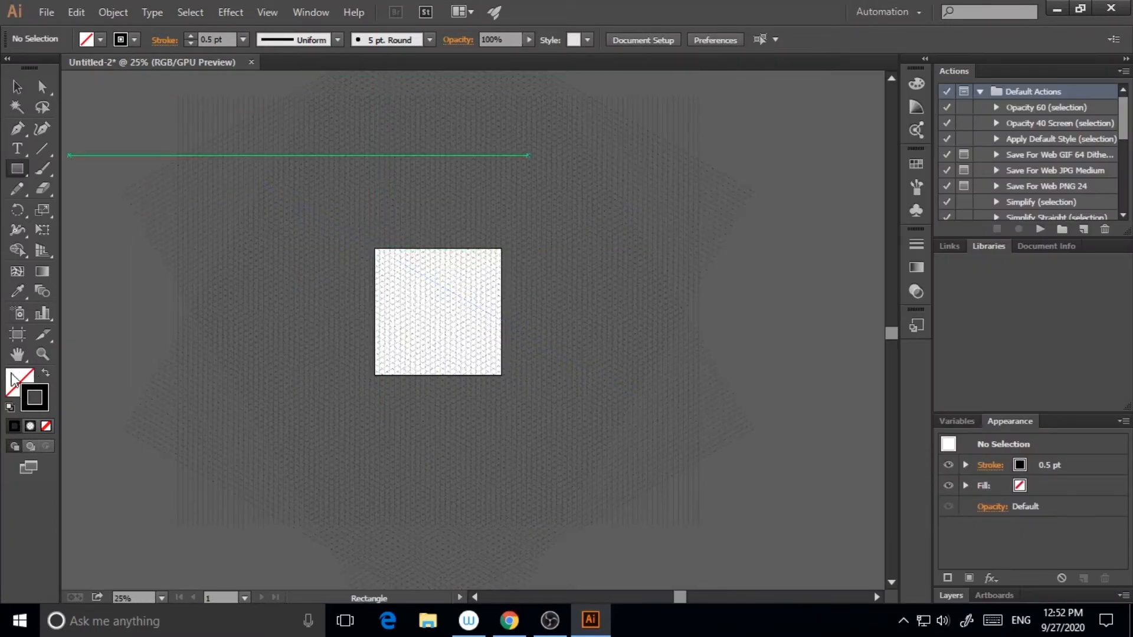
left_click(13, 379)
left_click(100, 39)
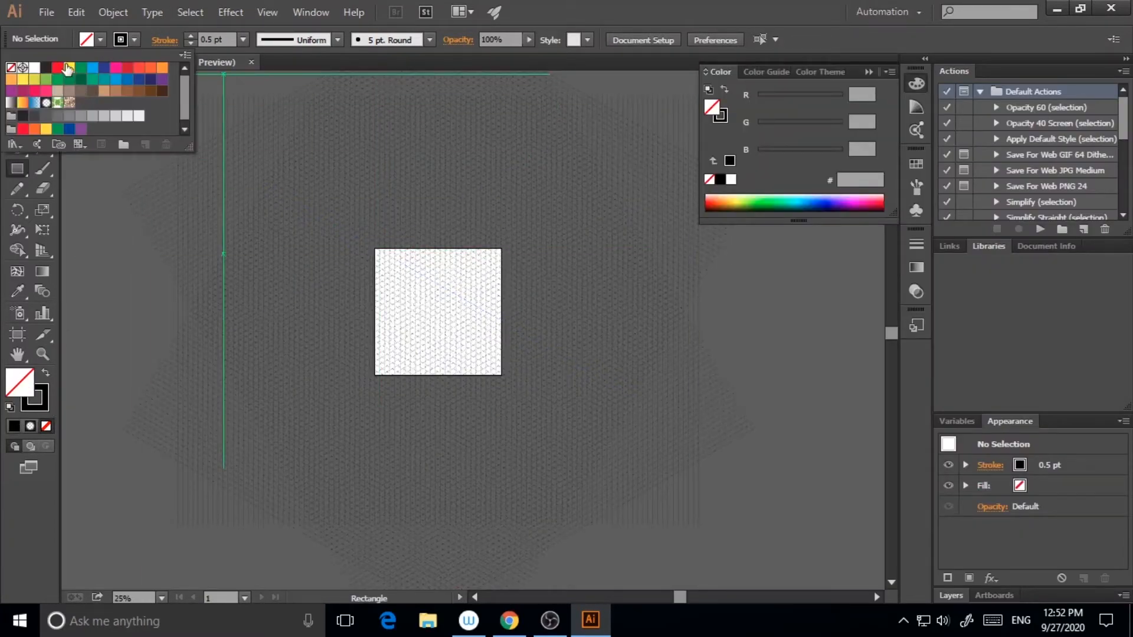
left_click(69, 68)
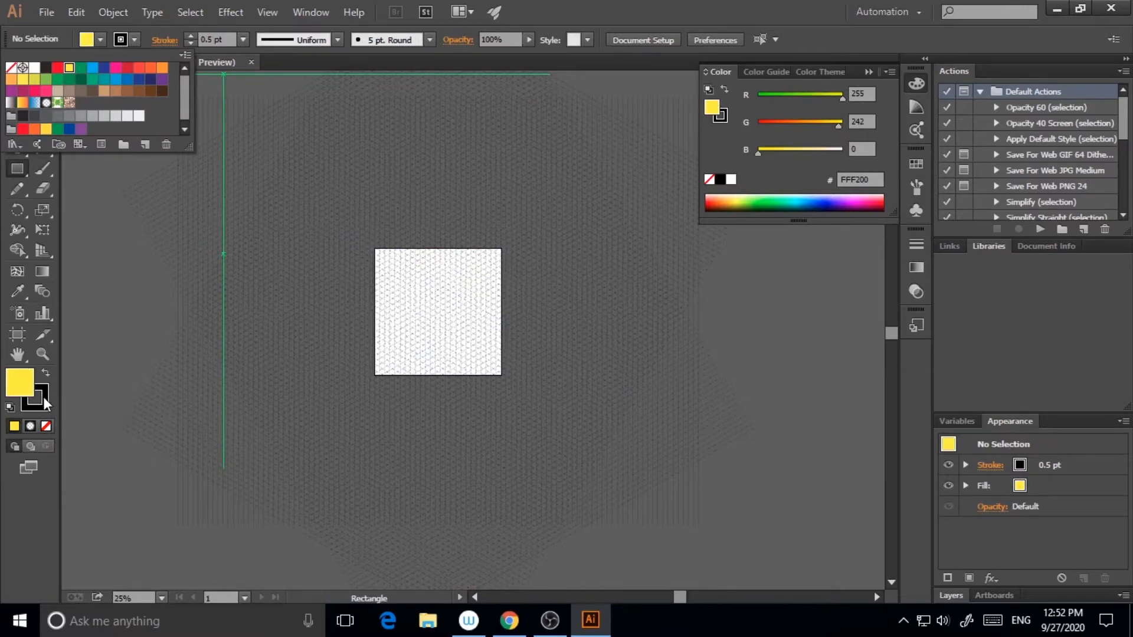
left_click(46, 426)
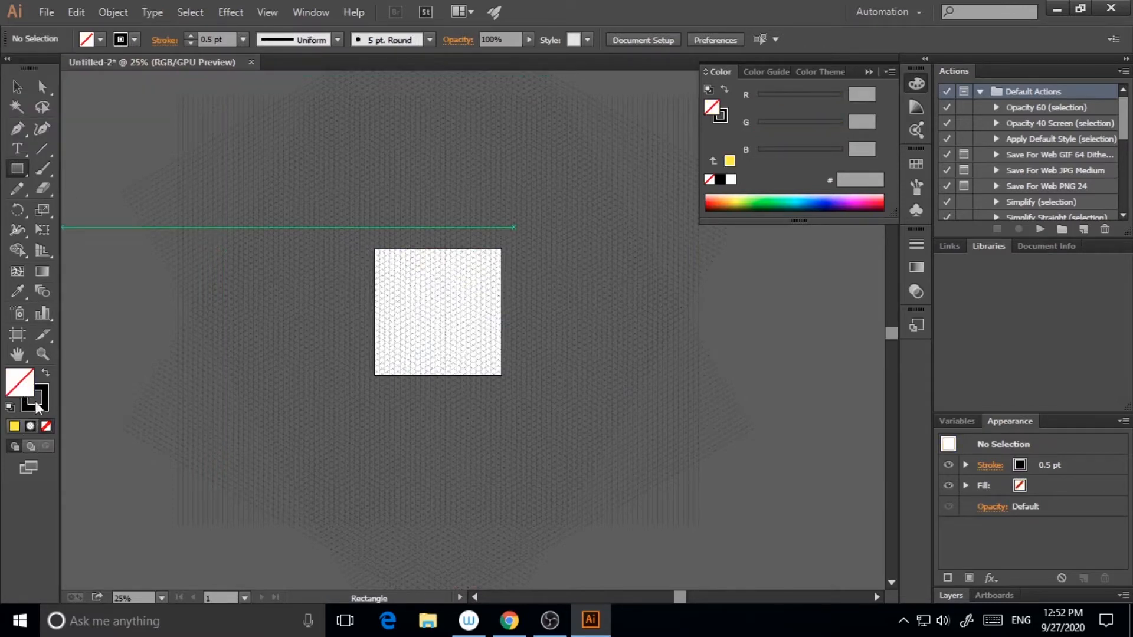
Step: Set the drawing colours to a yellow FFF200 fill with no stroke
left_click(46, 375)
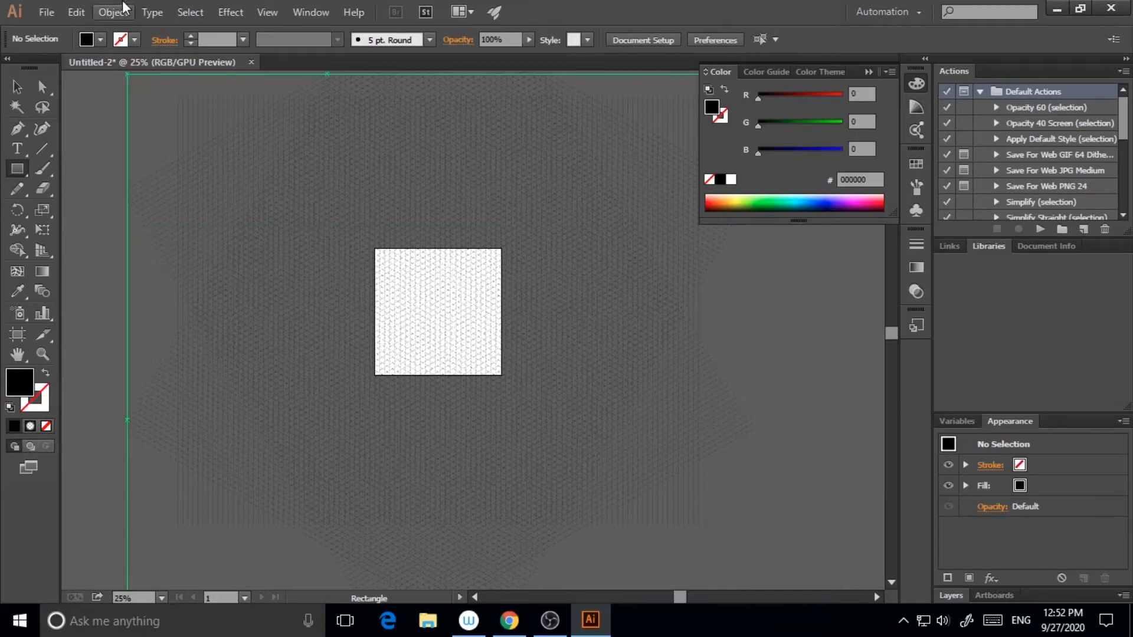
left_click(101, 40)
left_click(101, 143)
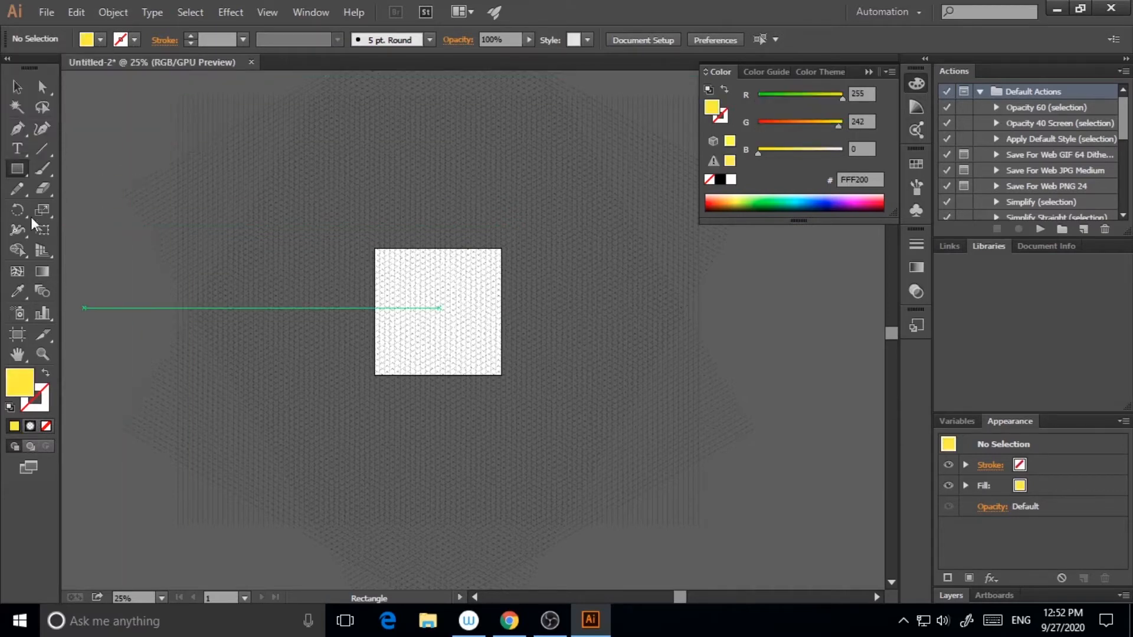
Step: Draw a yellow rectangle about 597 by 619 pt over the artboard
left_click_drag(377, 249, 488, 375)
left_click(525, 378, "ctrl")
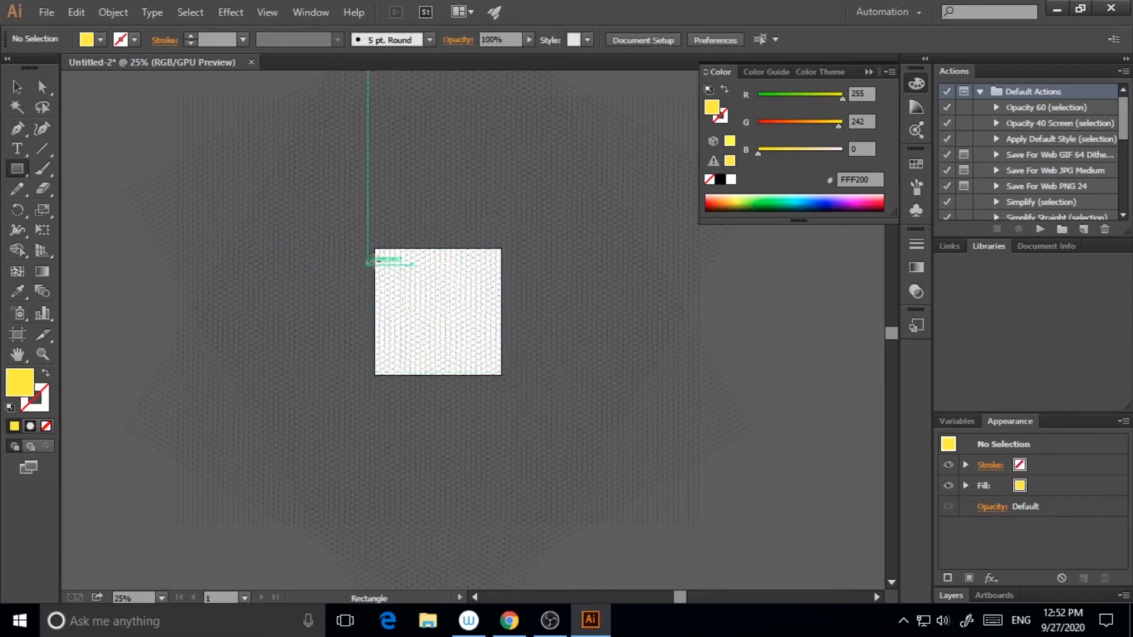
left_click_drag(376, 249, 500, 377)
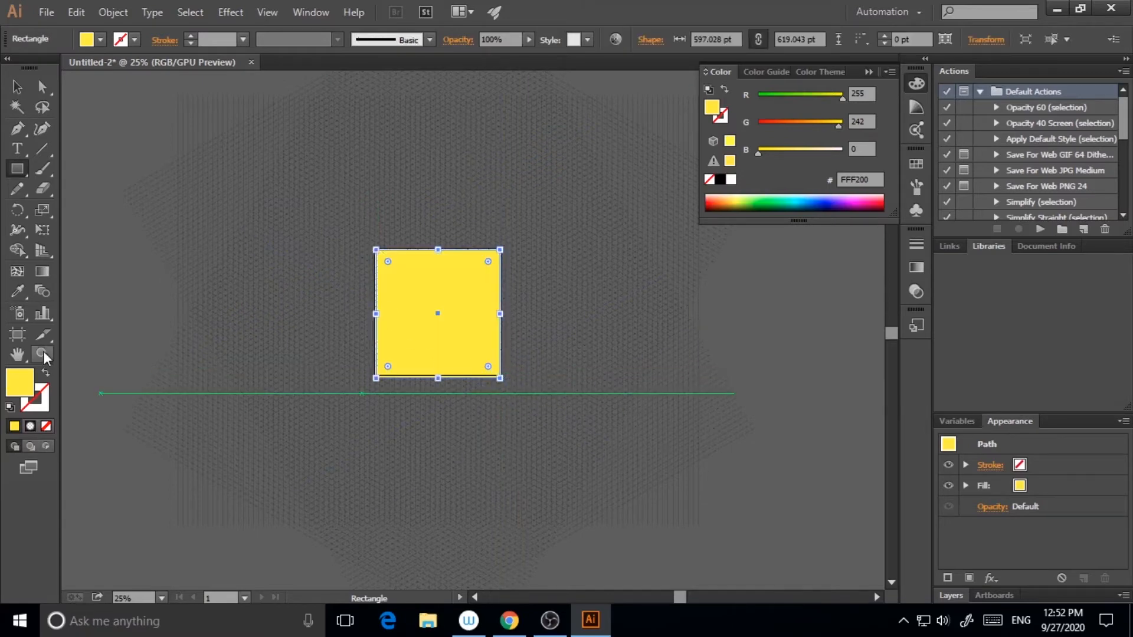
key("v")
Step: Resize the yellow rectangle side by side to match the artboard edges at 612 by 612 pt
left_click(33, 357)
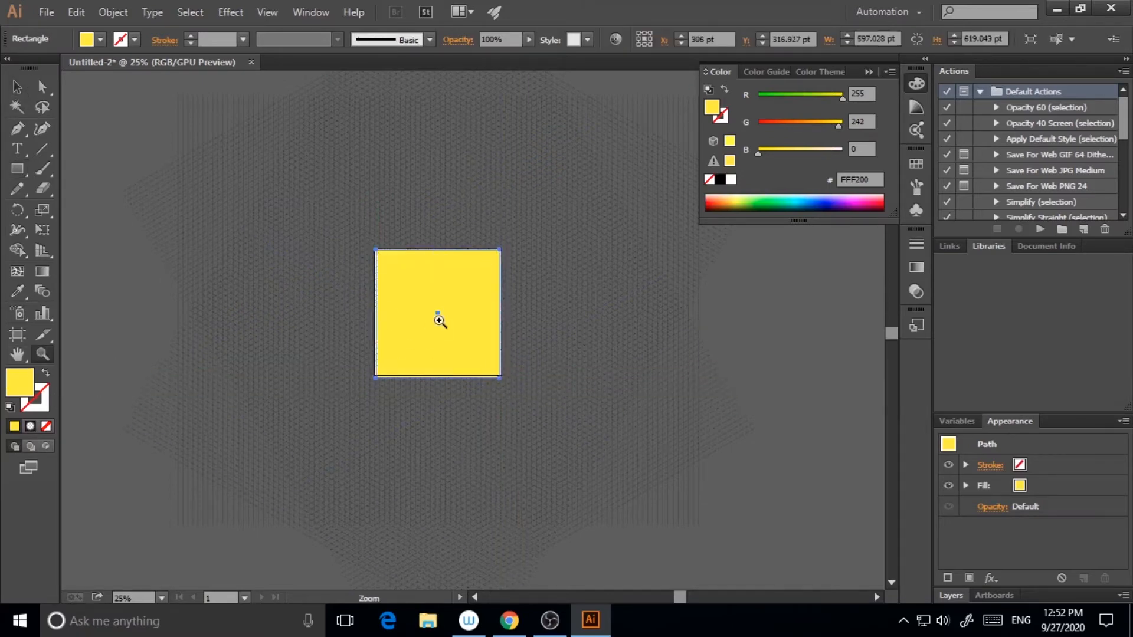
left_click(440, 319)
left_click(475, 324)
left_click(498, 323)
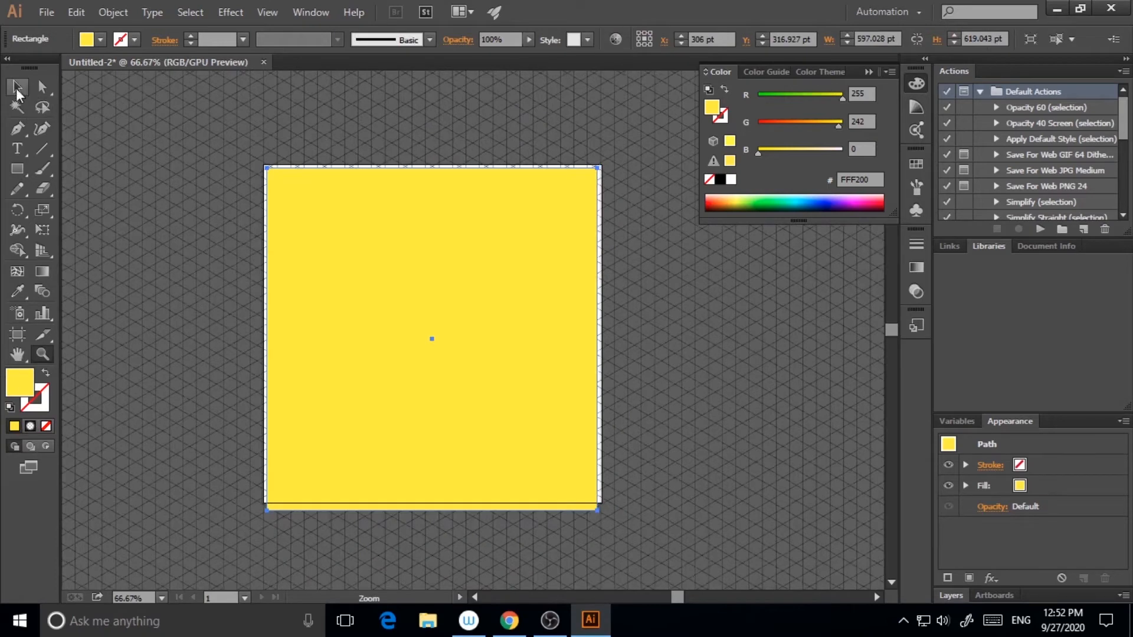
left_click(17, 87)
left_click_drag(600, 166, 605, 161)
key("ctrl+z")
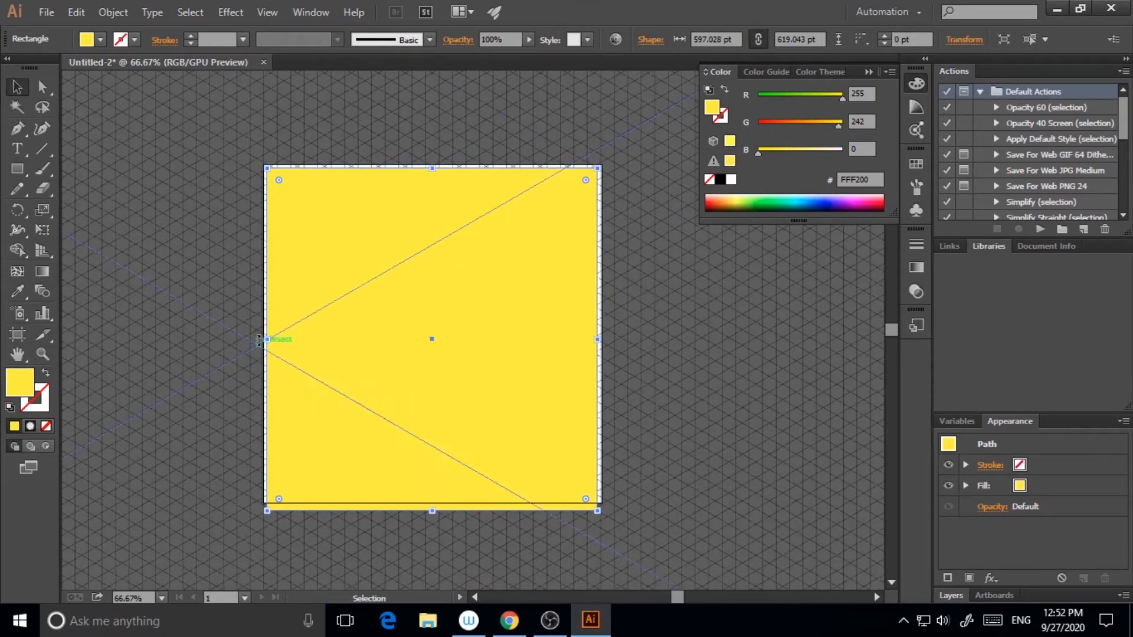
left_click_drag(267, 339, 262, 339)
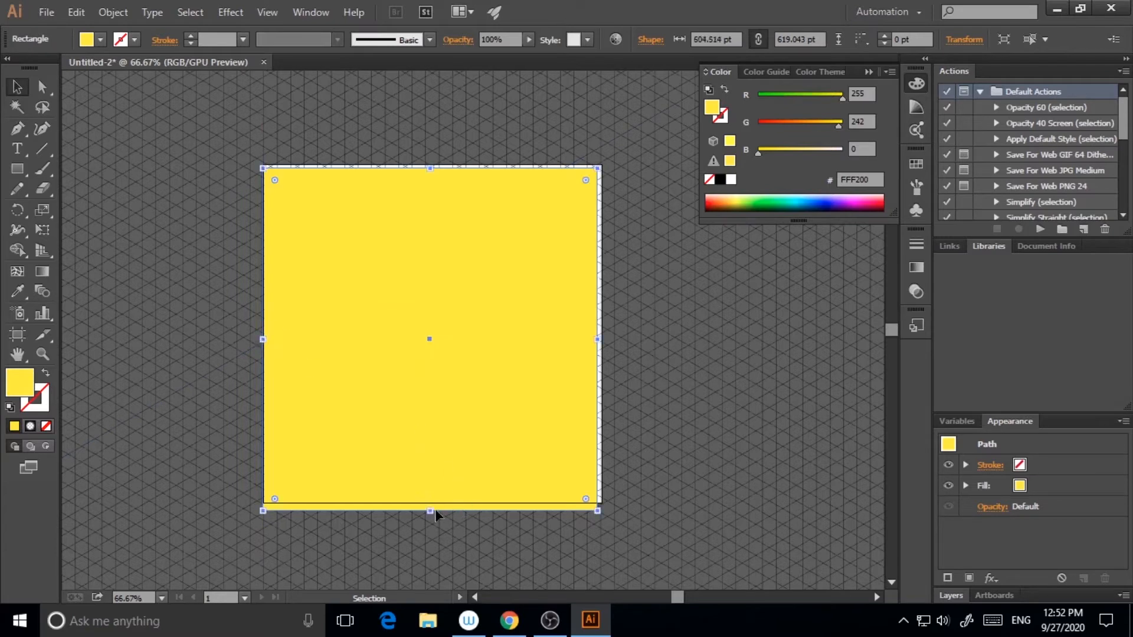
left_click_drag(434, 511, 435, 503)
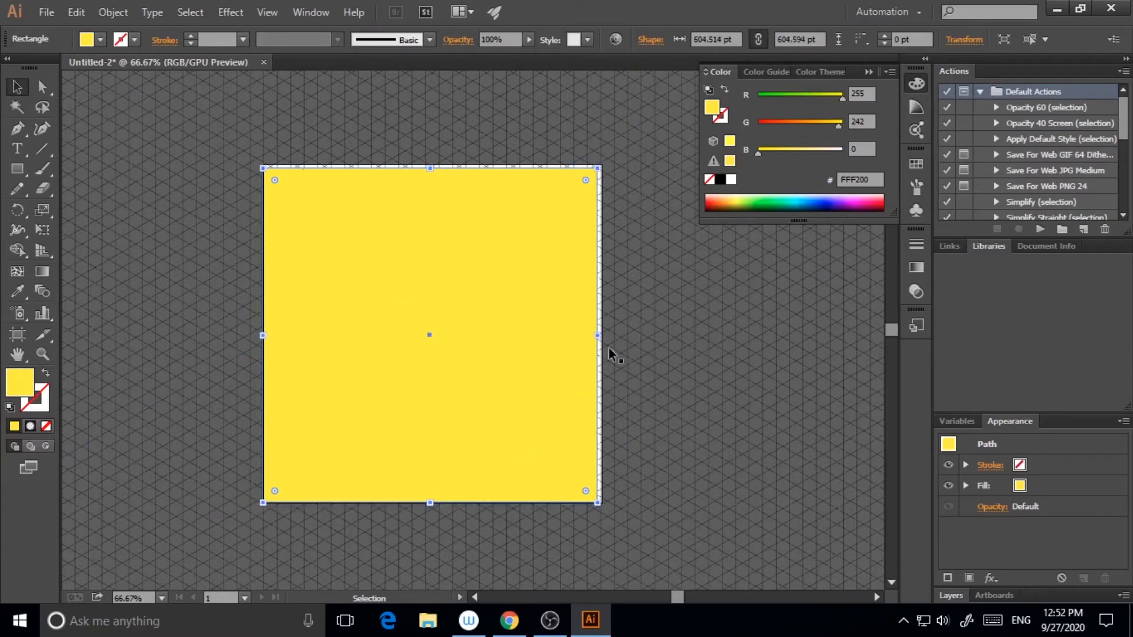
left_click_drag(599, 336, 602, 336)
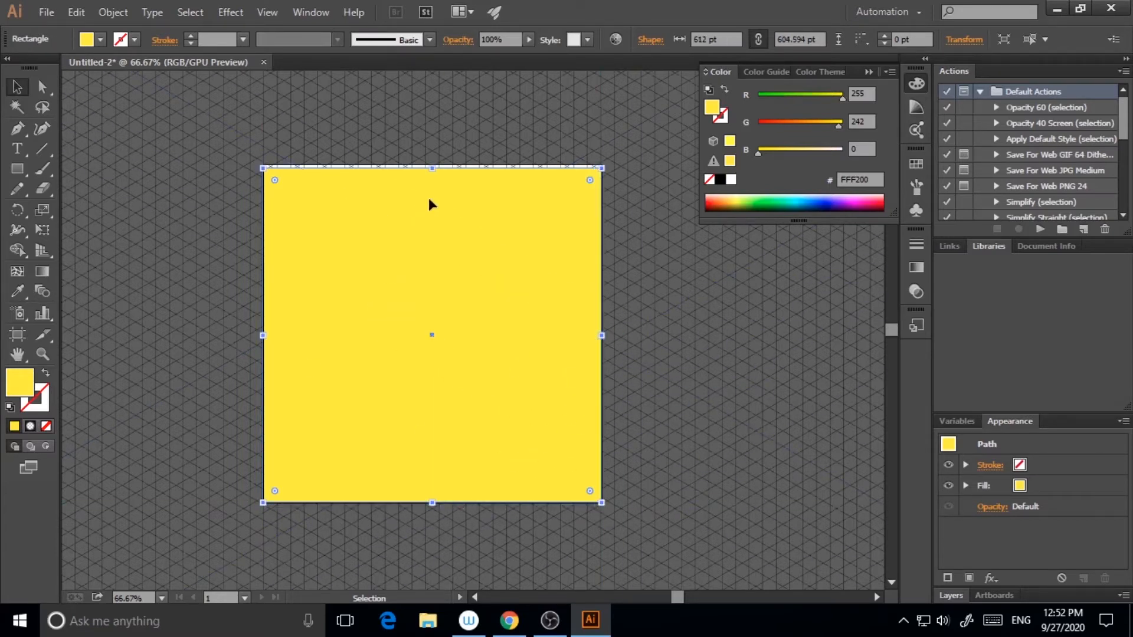
left_click_drag(432, 168, 432, 165)
Step: Select the yellow square with all the grid lines, make a clipping mask from them, and deselect
key("ctrl+minus")
key("ctrl+minus")
key("ctrl+minus")
key("ctrl+minus")
key("ctrl+minus")
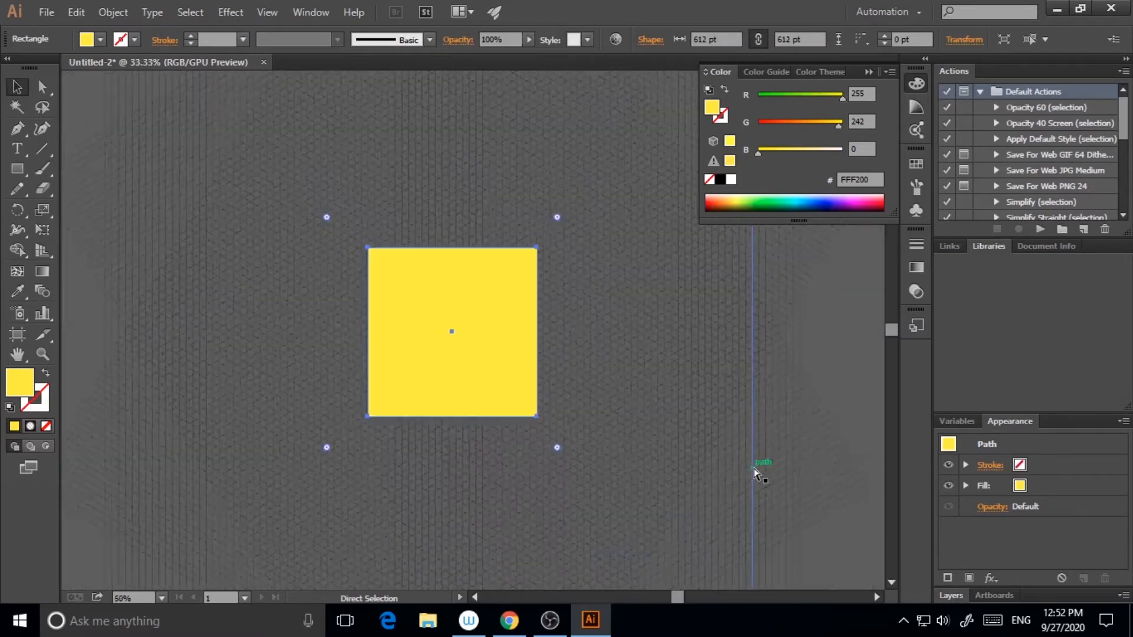
left_click_drag(290, 183, 602, 466)
right_click(492, 354)
left_click(563, 451)
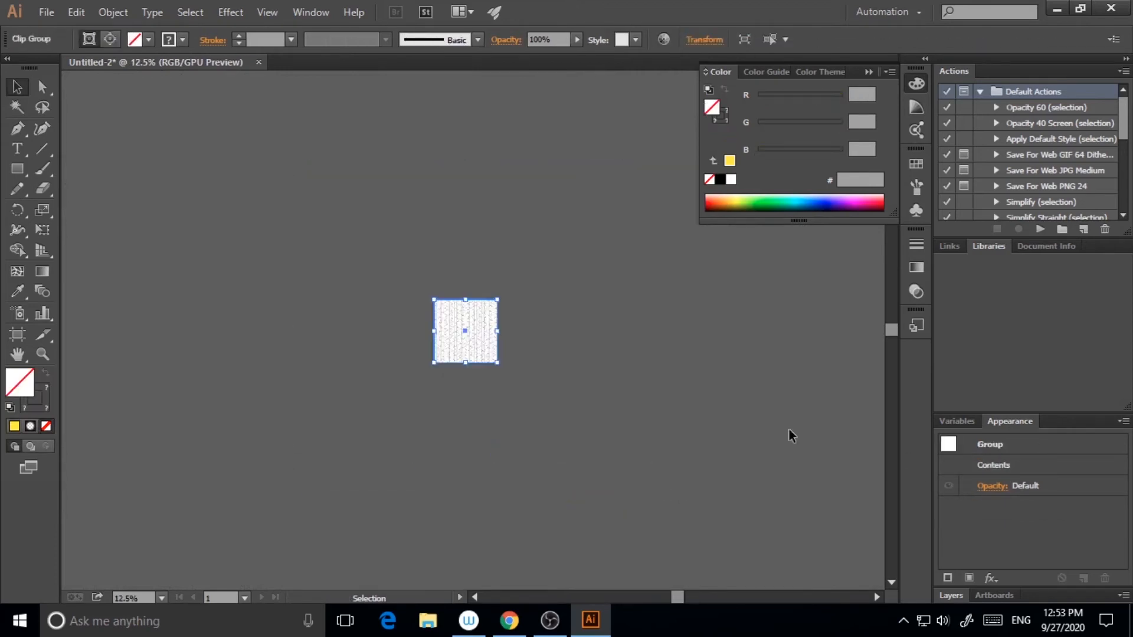
left_click(794, 497)
Step: Examine the clipped grid up close, checking the clip group's extent against the artboard
key("z")
left_click(443, 363)
left_click(520, 313)
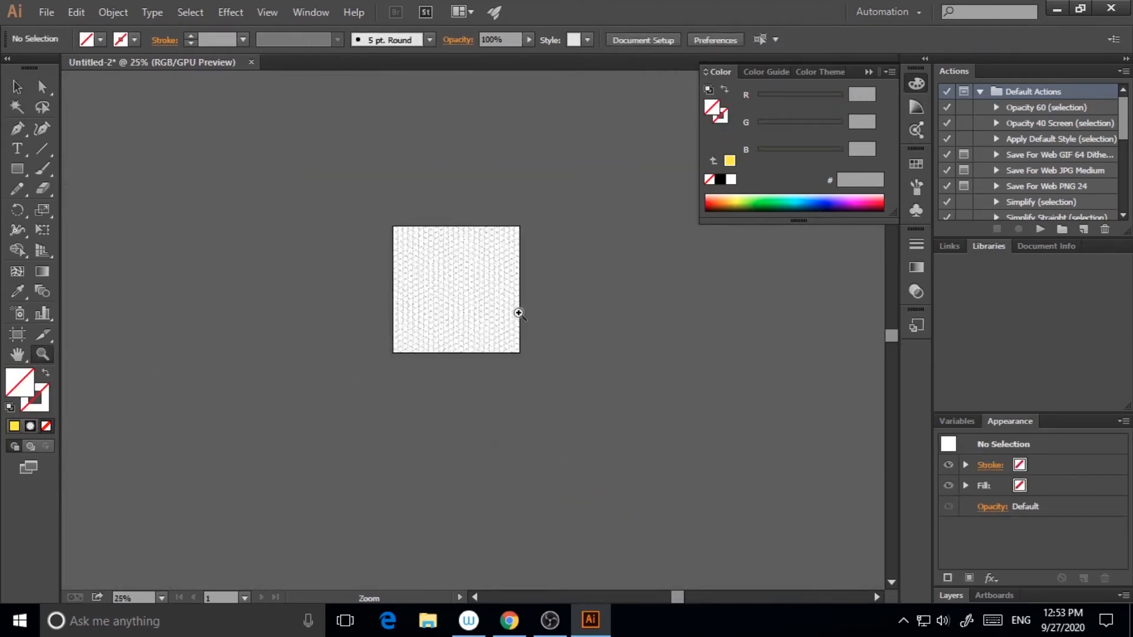
left_click(519, 313)
left_click(441, 296)
left_click(437, 335)
left_click(441, 340)
key("v")
left_click(431, 297)
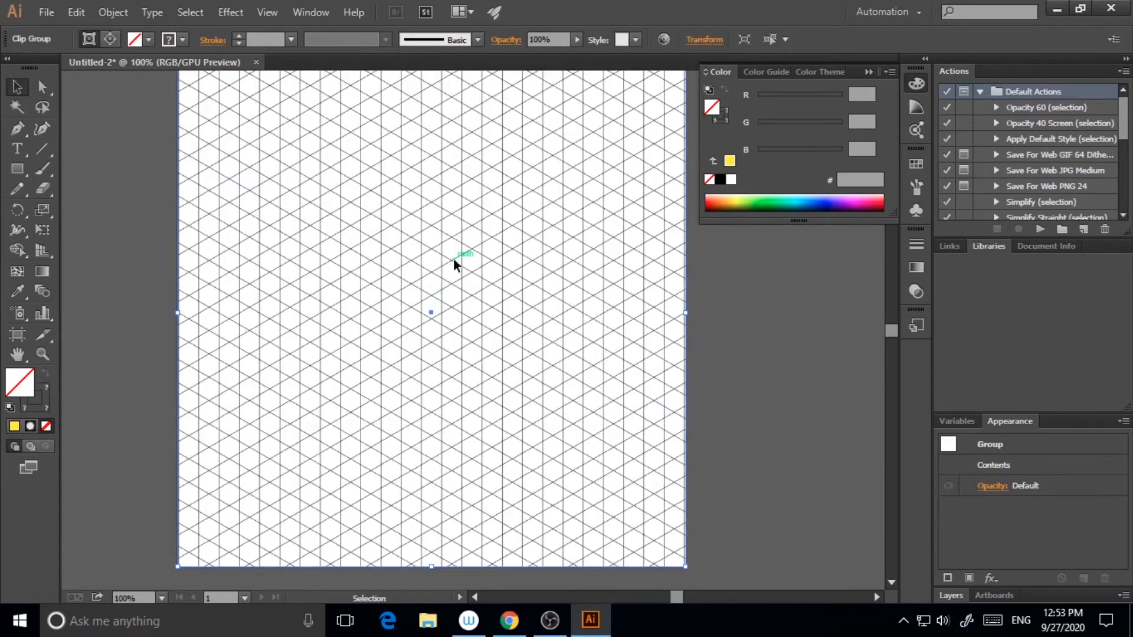
left_click(727, 297)
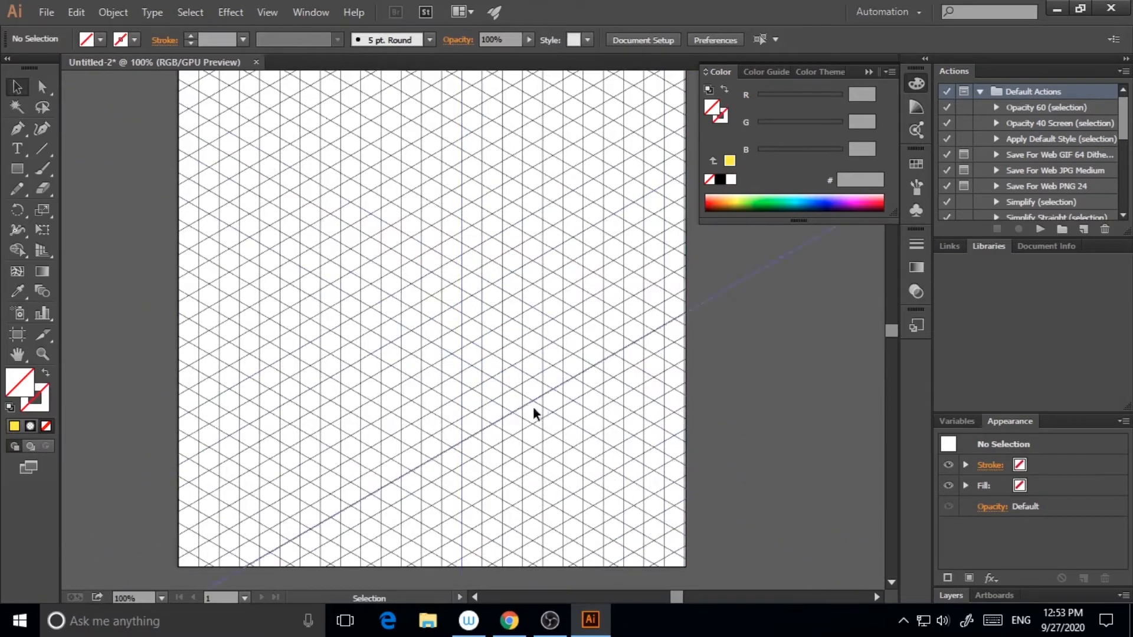
left_click(43, 354)
left_click(448, 343)
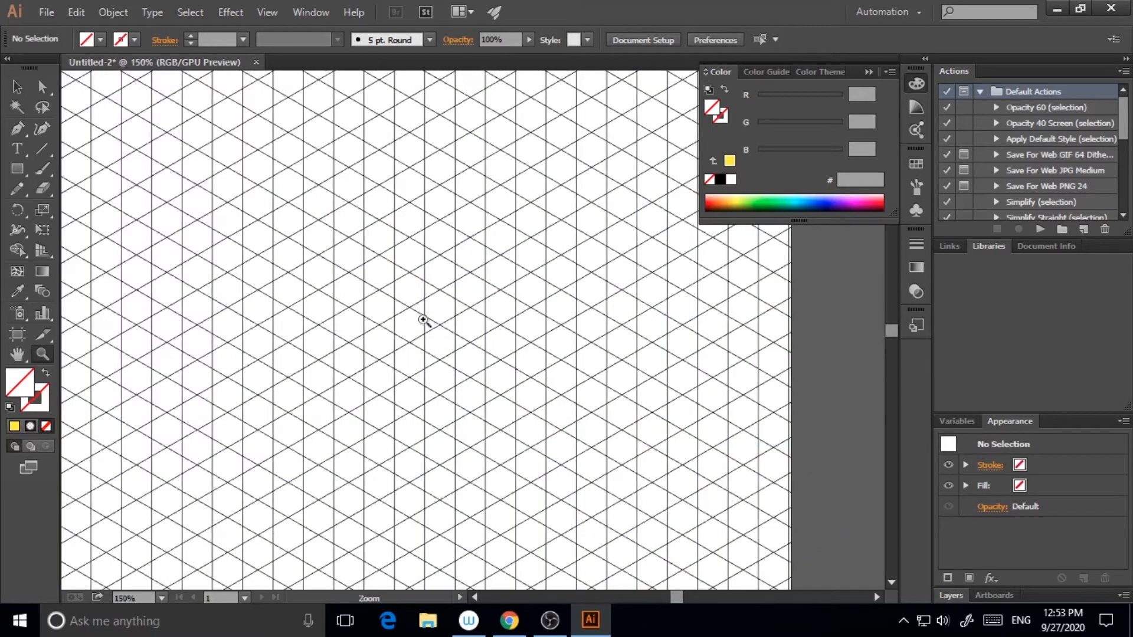
left_click(916, 83)
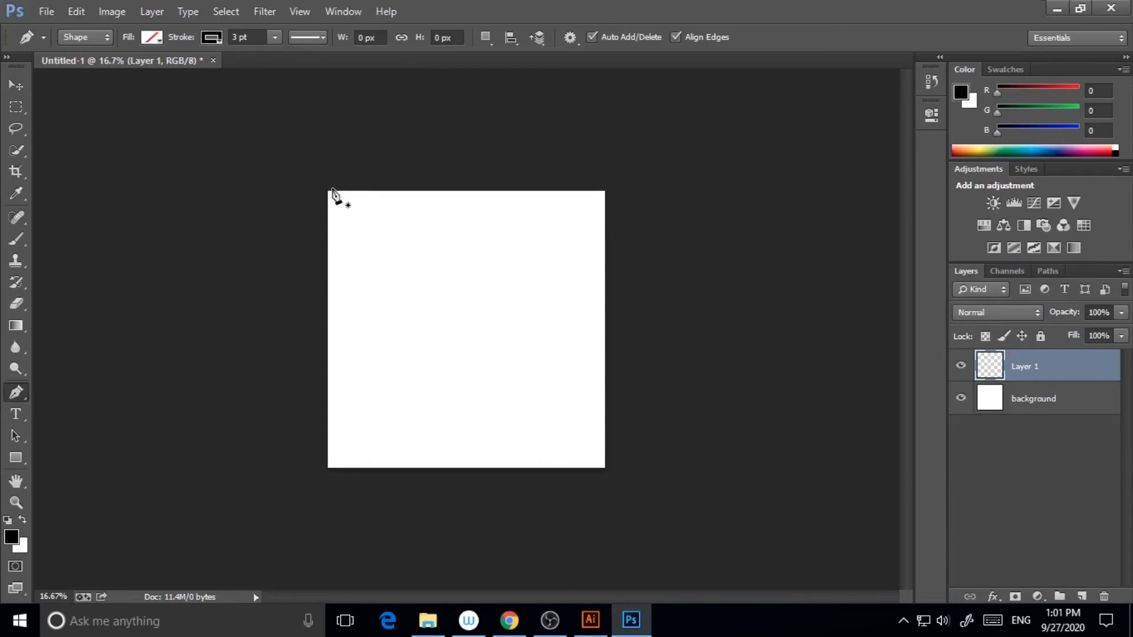
Step: In Photoshop, draw a vertical Pen tool line about 2042 px long just inside the canvas's left edge
left_click(332, 192)
left_click(332, 475)
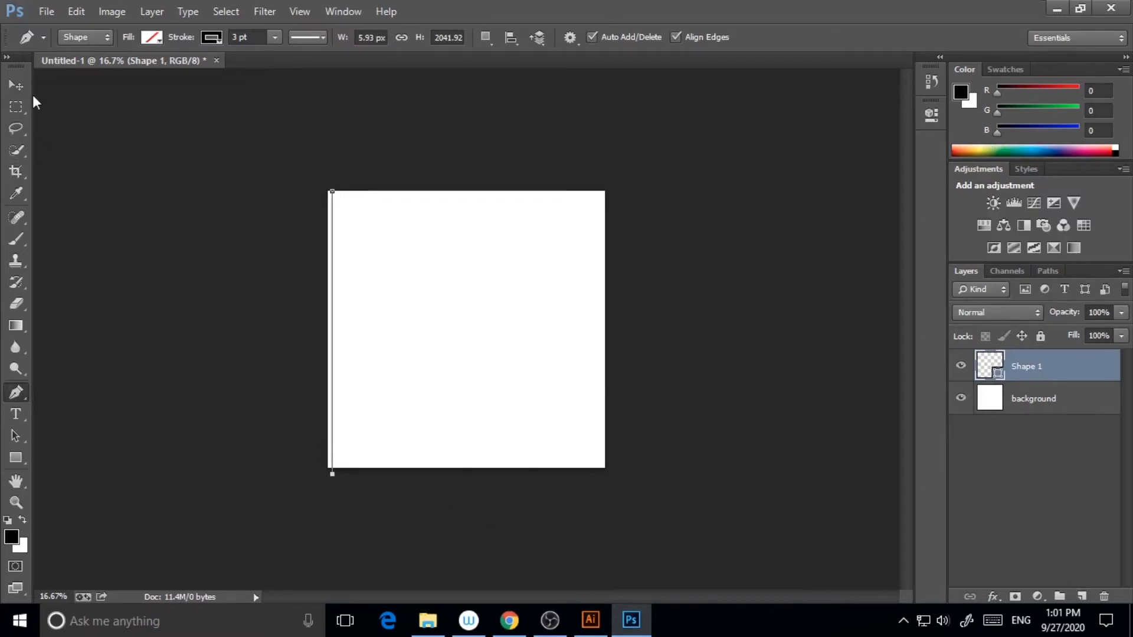
left_click(16, 85)
left_click(16, 393)
right_click(18, 397)
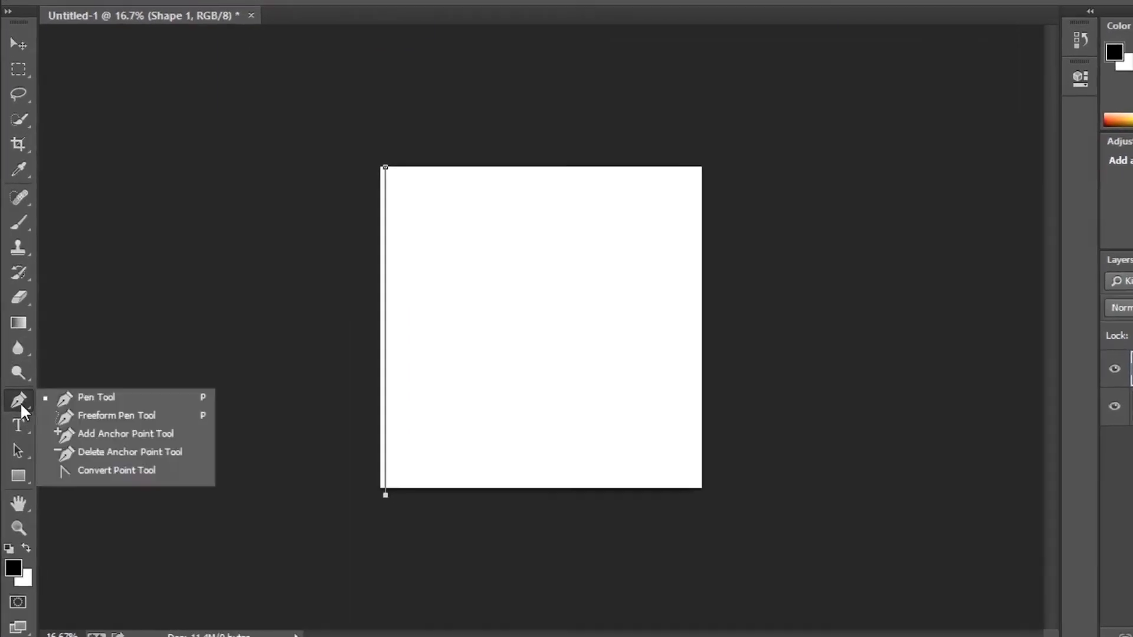
left_click(18, 396)
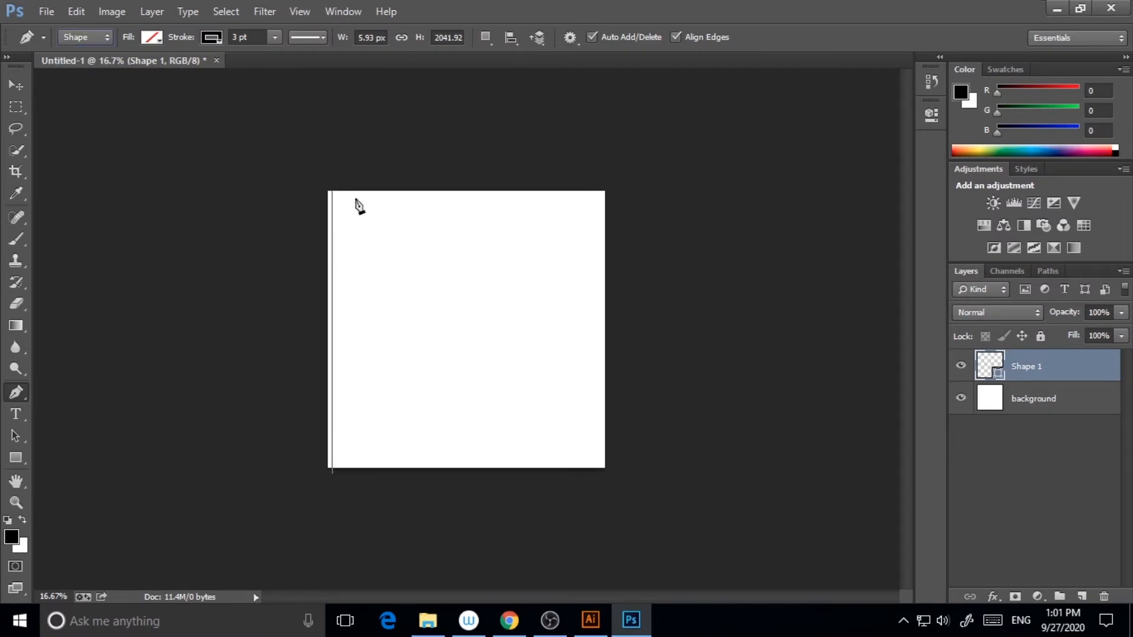
Step: Duplicate the vertical line layer six times and space the copies evenly side by side from the canvas's left edge
key("ctrl+j")
key("z")
left_click(454, 324)
key("v")
left_click_drag(271, 300, 315, 326)
key("ctrl+j")
key("ctrl+j")
key("ctrl+j")
key("ctrl+j")
key("ctrl+j")
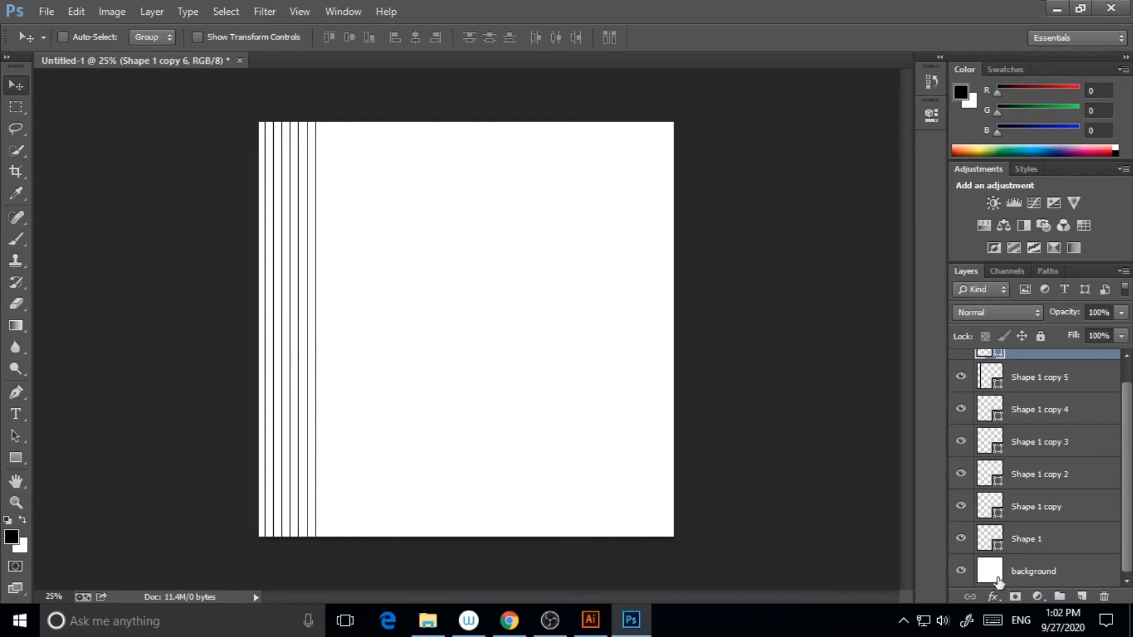
Step: Group the seven line layers, leaving the background layer outside the group and visible
left_click(1042, 469, "shift")
left_click(1037, 496, "shift")
left_click(1036, 531, "shift")
left_click(1033, 564, "shift")
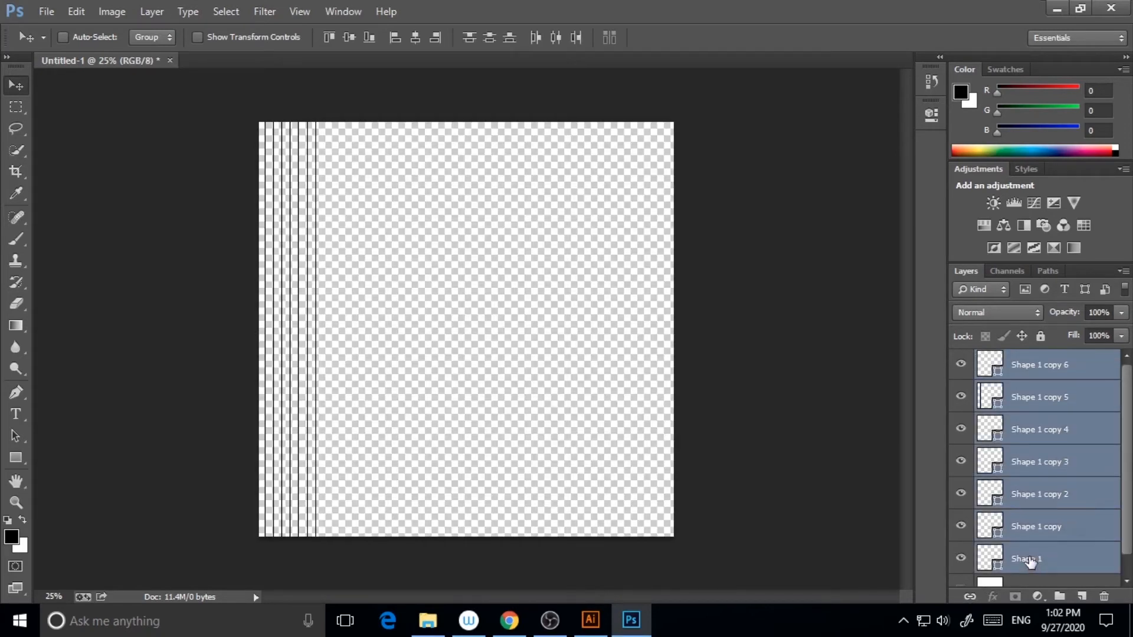
key("ctrl+g")
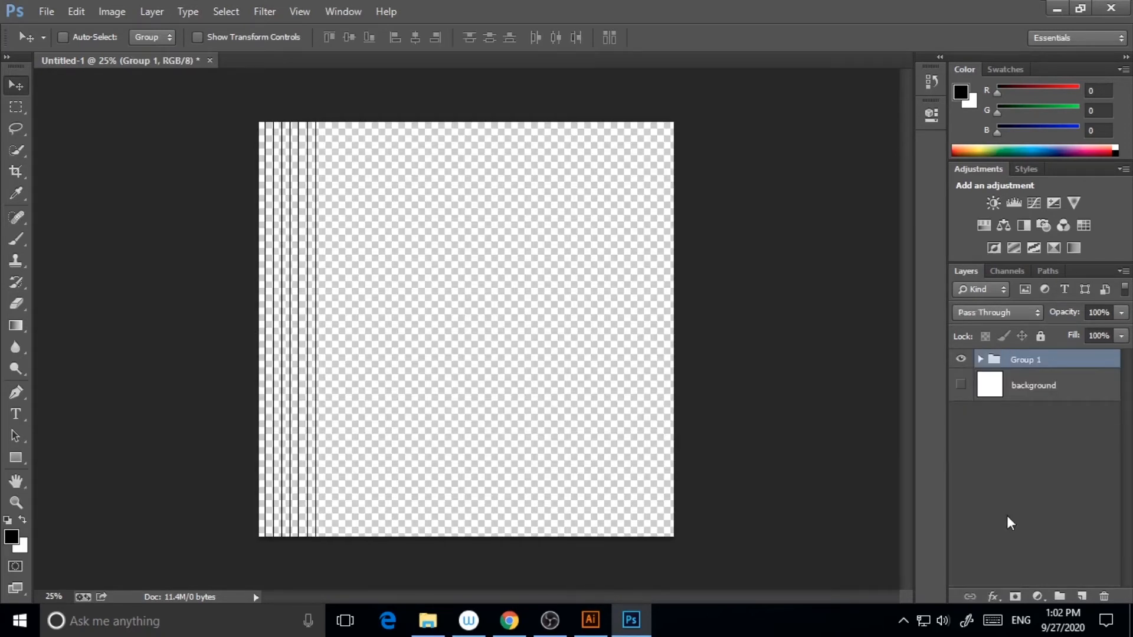
left_click(961, 385)
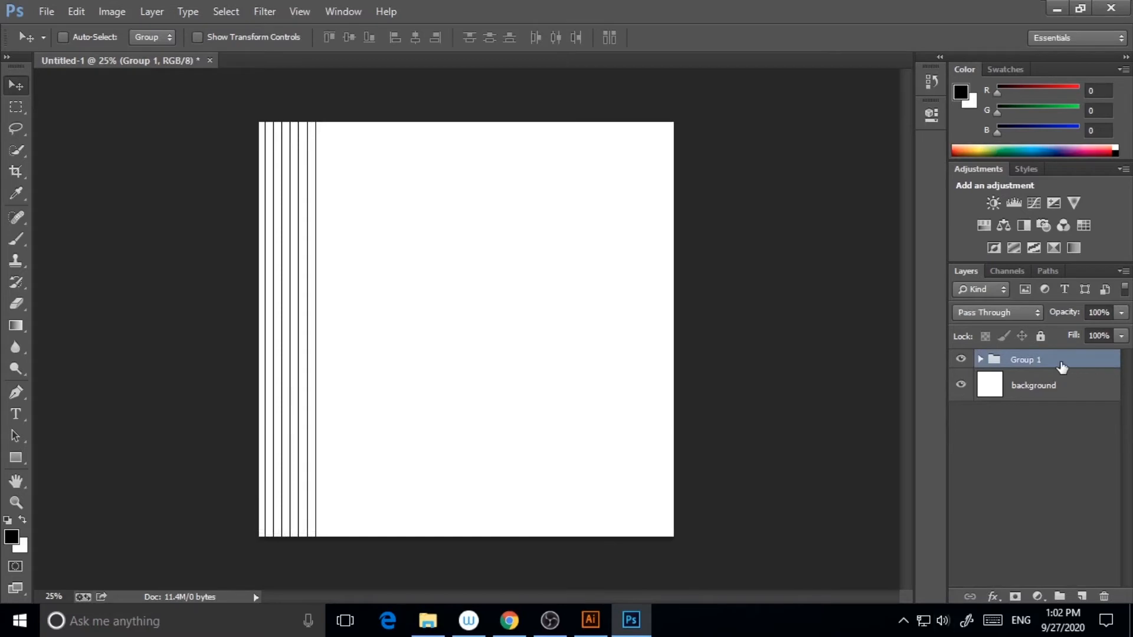
Step: Duplicate the line group six times and place the copies side by side to fill the canvas with vertical lines
key("ctrl+j")
left_click_drag(319, 307, 667, 331)
key("ctrl+j")
key("ctrl+j")
key("ctrl+j")
key("ctrl+j")
key("ctrl+j")
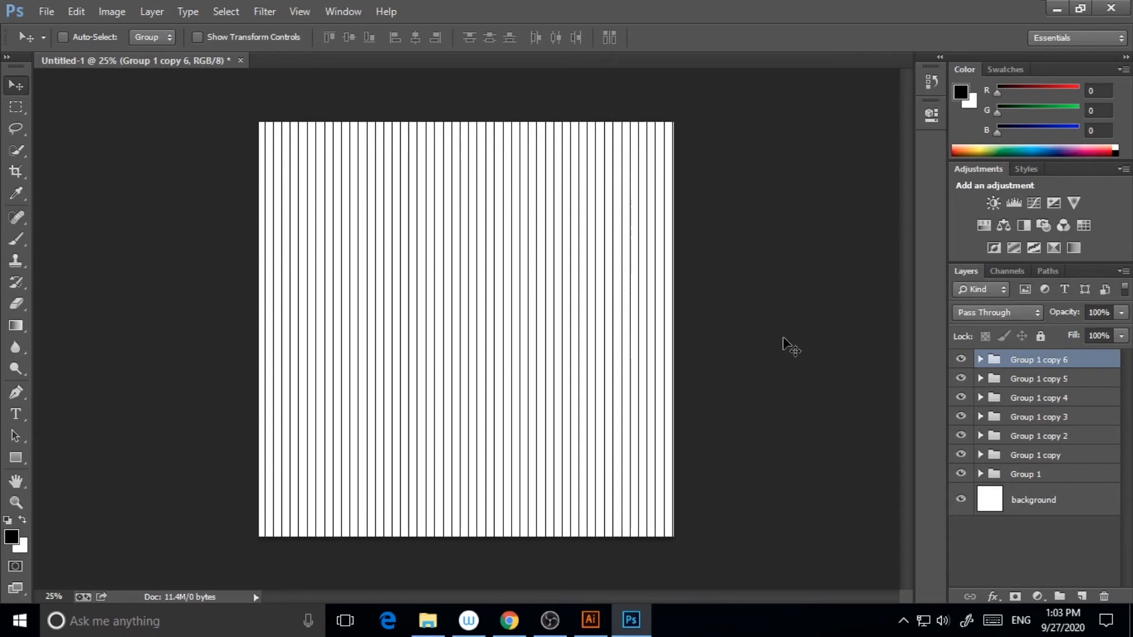
Step: Select all seven line groups and combine them into one parent group
left_click(1048, 474, "ctrl")
left_click(1051, 455, "ctrl")
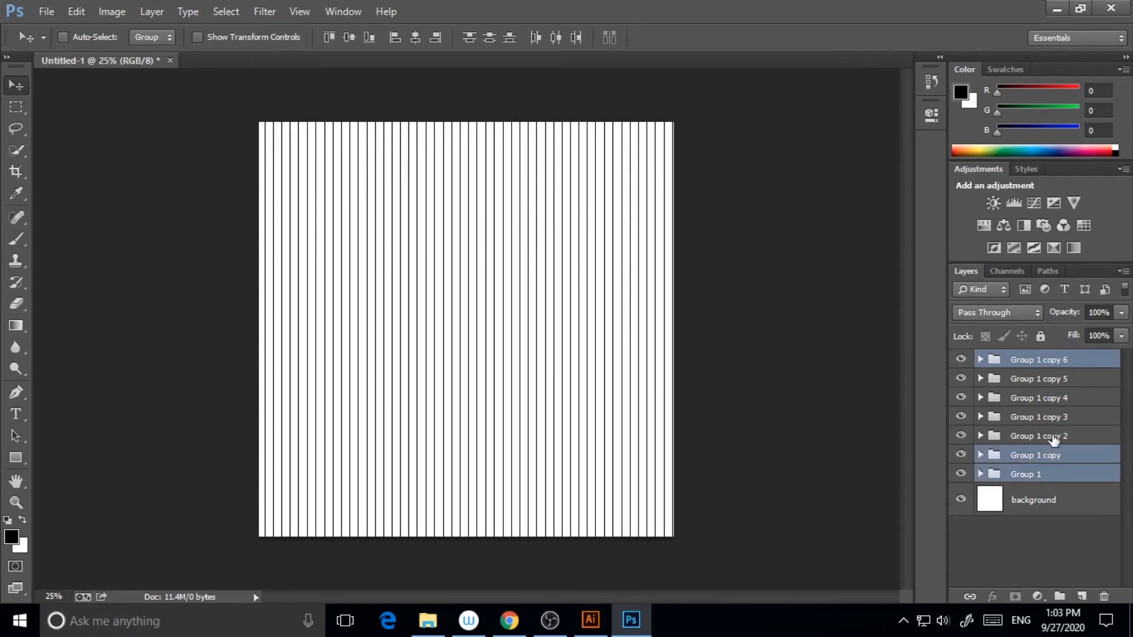
left_click(1053, 436, "ctrl")
left_click(1054, 416, "ctrl")
left_click(1054, 397, "ctrl")
left_click(1052, 383, "ctrl")
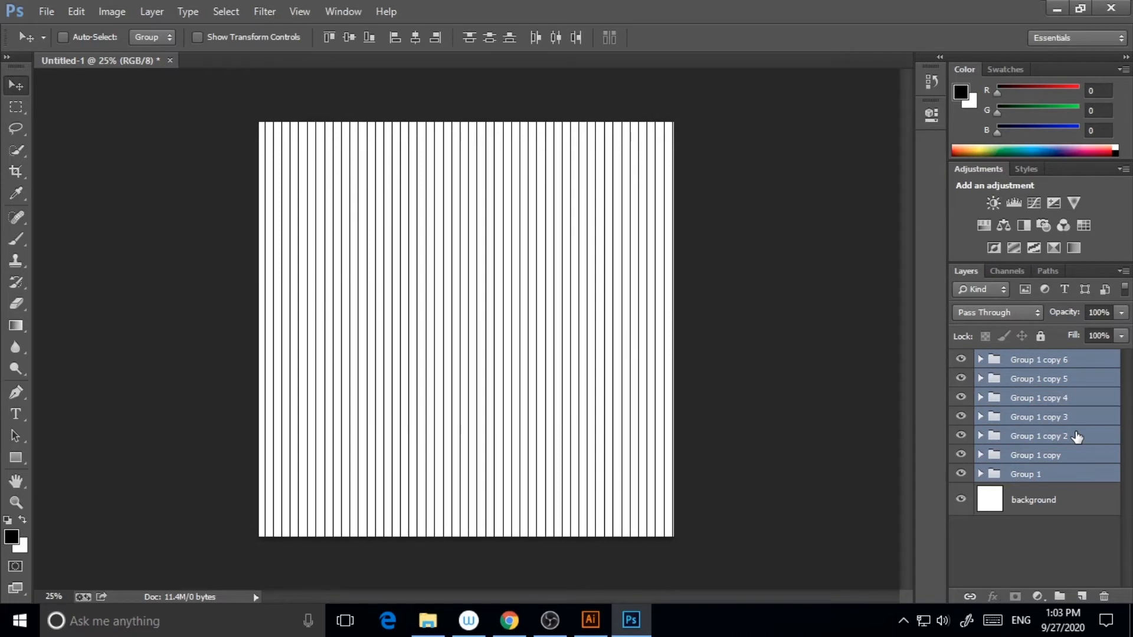
key("ctrl+j")
key("ctrl+z")
key("ctrl+g")
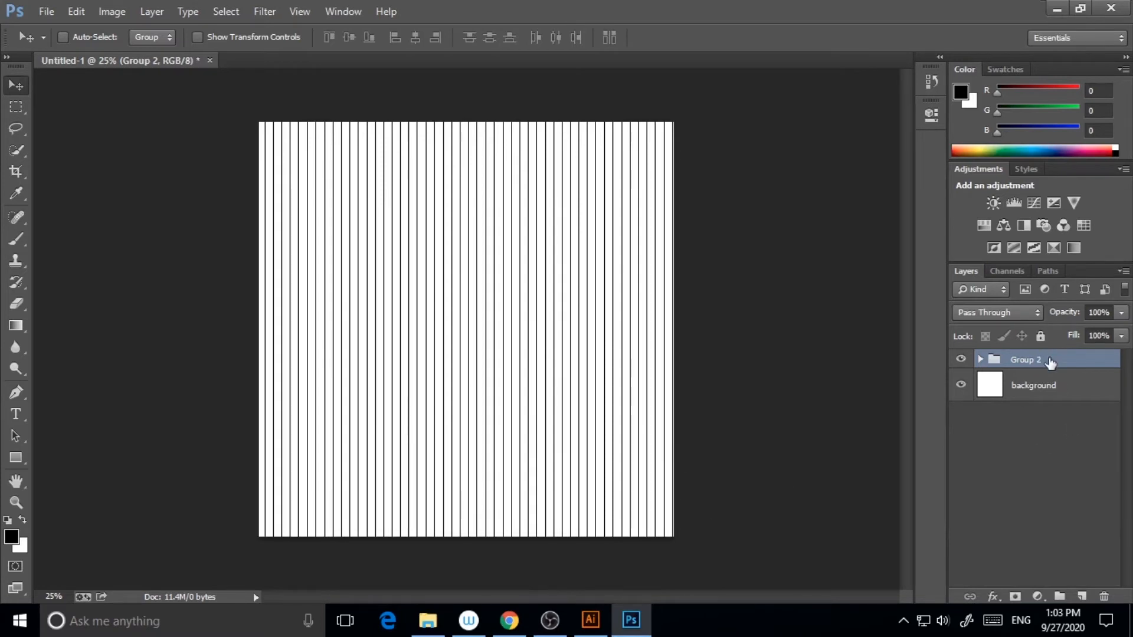
Step: Duplicate the full vertical line group, rotate the copy 60° with Free Transform, and apply the transformation
key("ctrl+j")
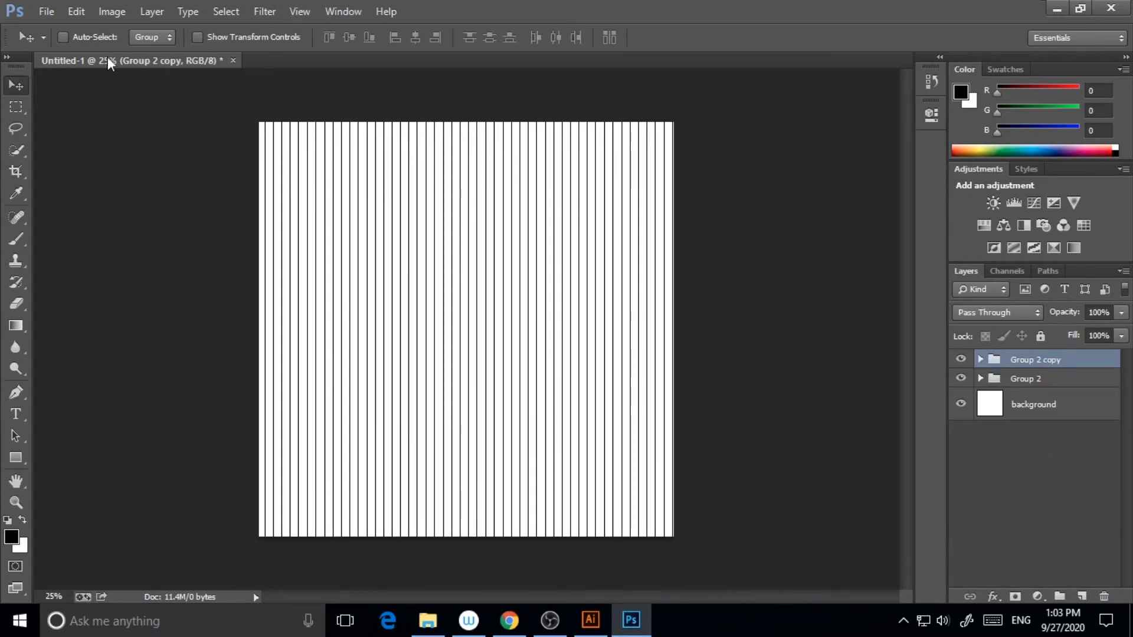
left_click(77, 12)
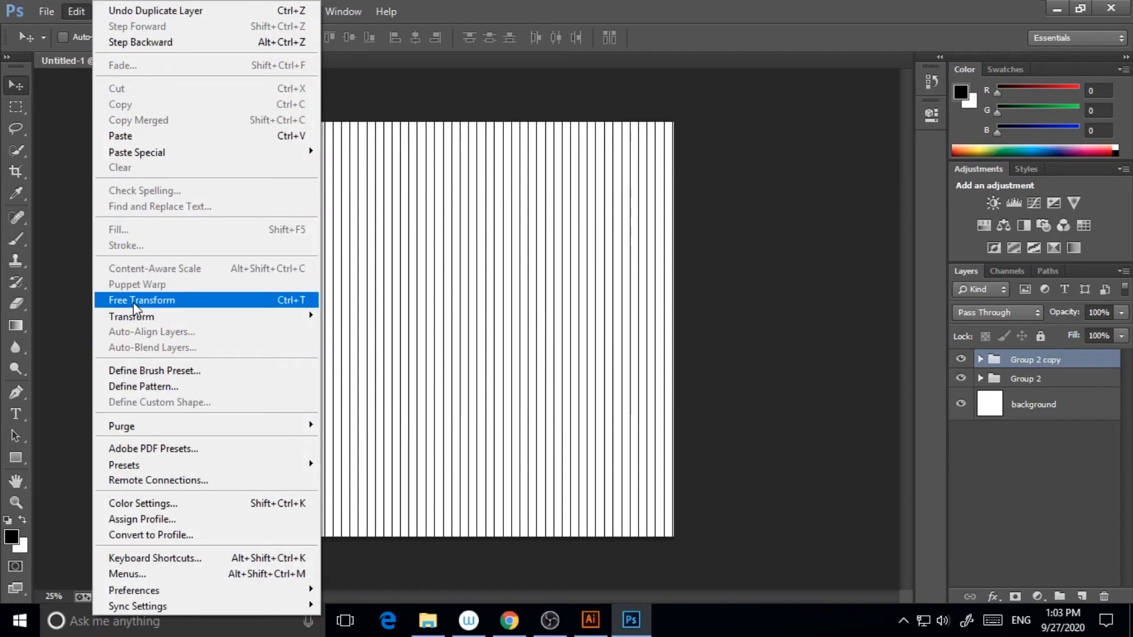
left_click(133, 301)
right_click(491, 303)
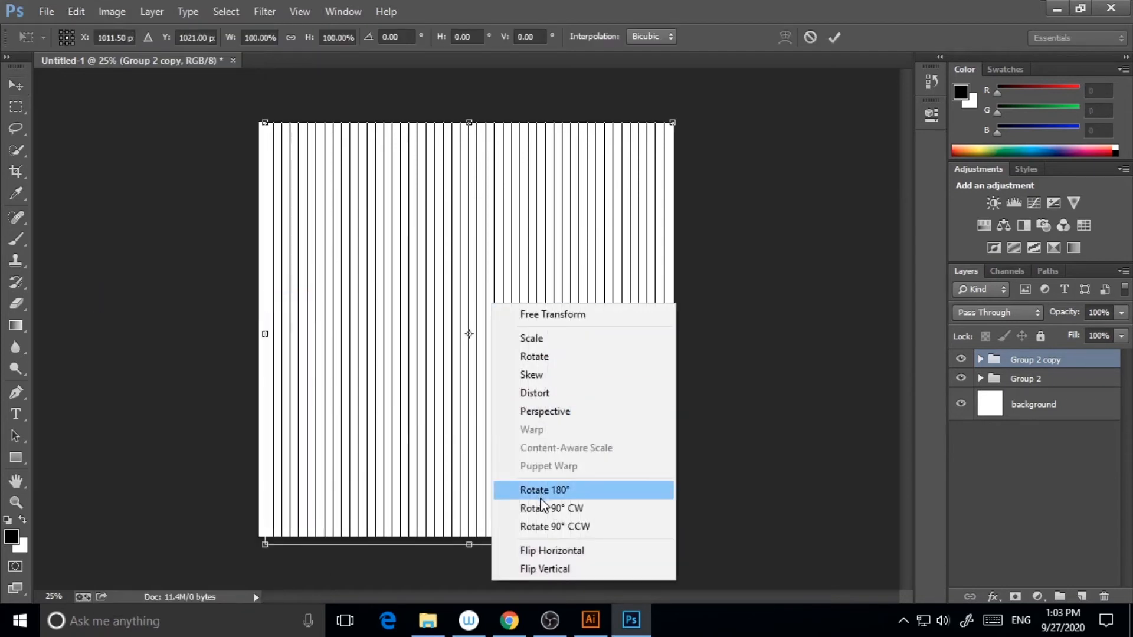
left_click(560, 361)
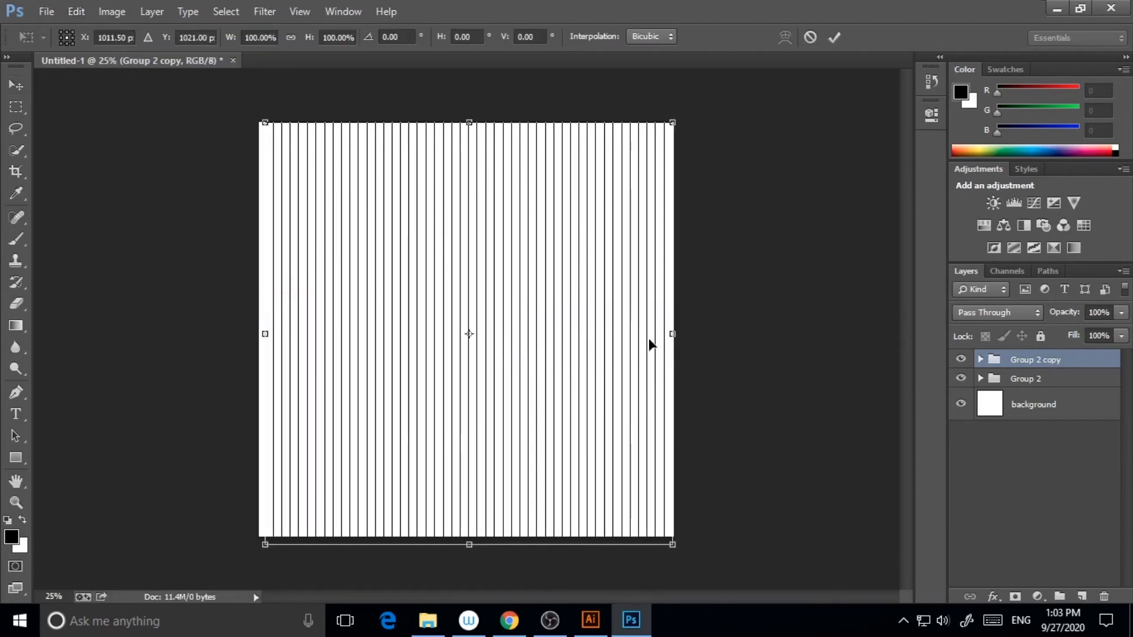
left_click(402, 36)
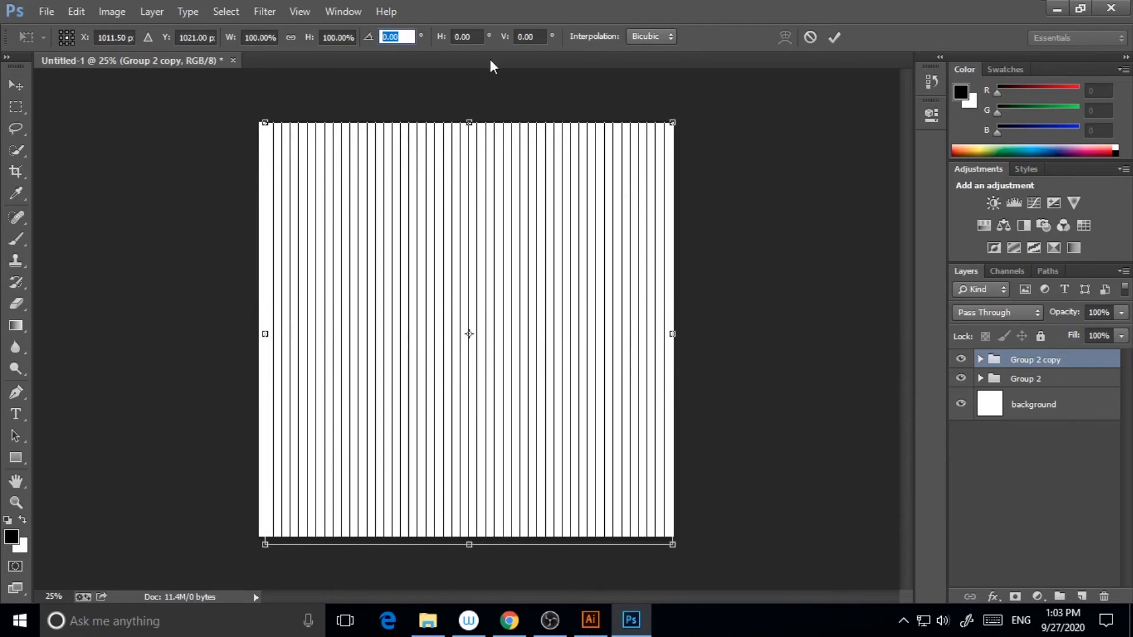
type("60")
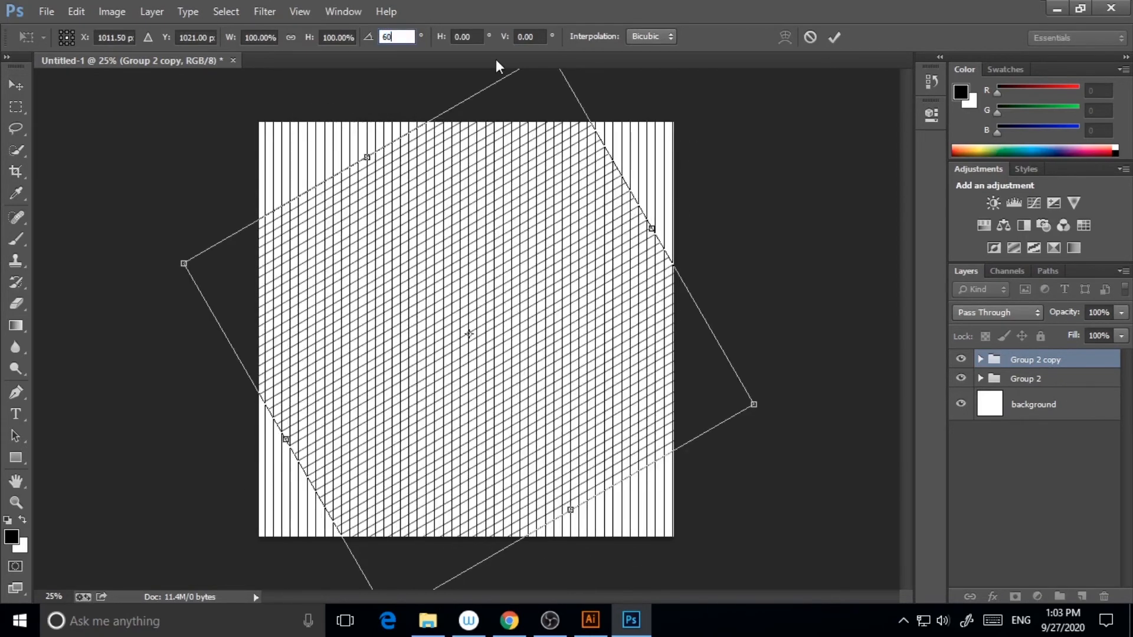
left_click(21, 373)
left_click(512, 247)
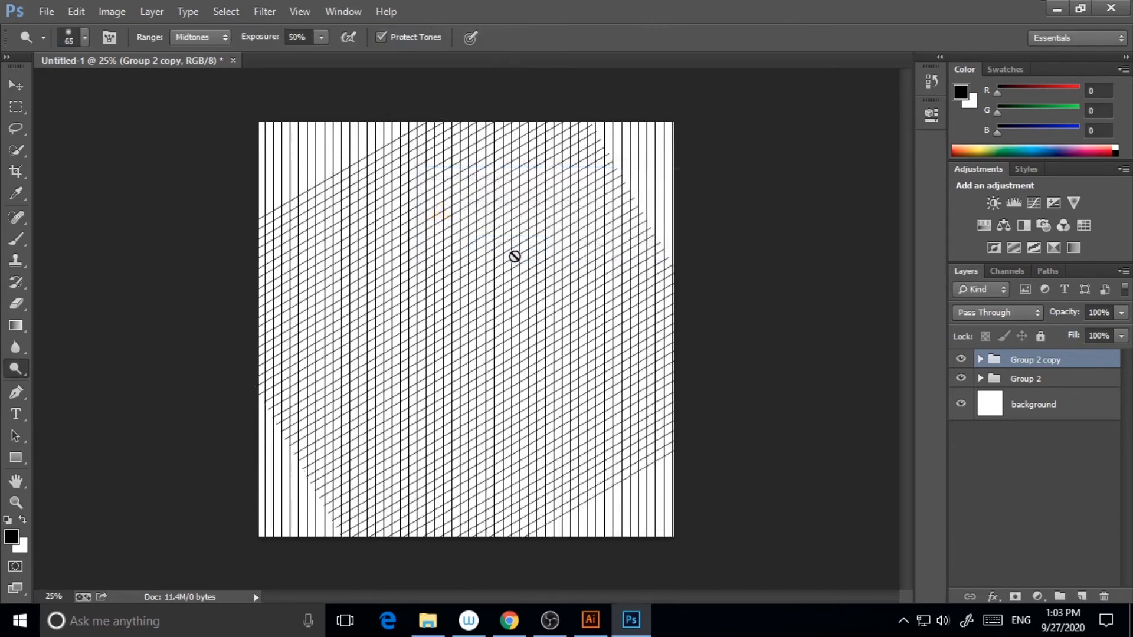
Step: Duplicate the rotated line group, flip the copy horizontally with Free Transform, and apply the transformation
key("ctrl+j")
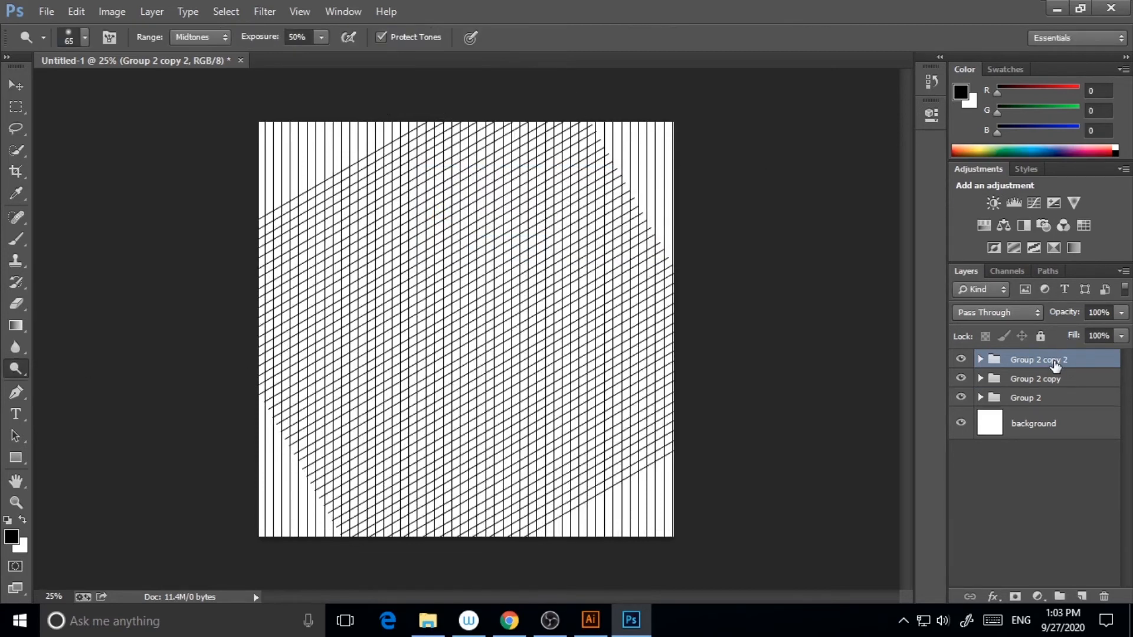
left_click(77, 12)
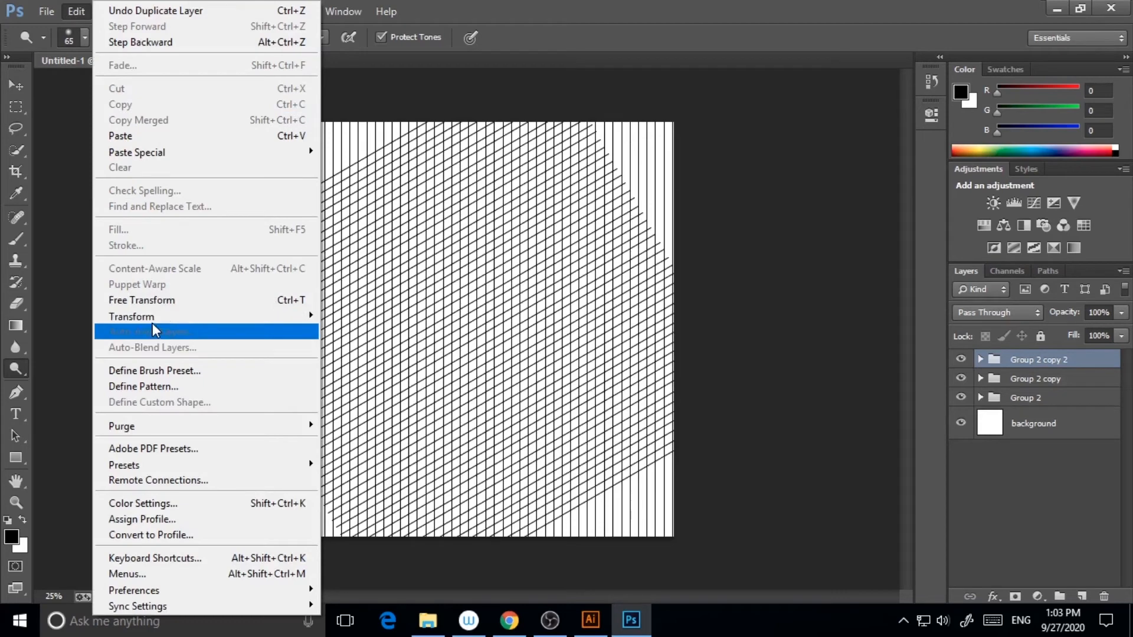
left_click(153, 300)
right_click(531, 328)
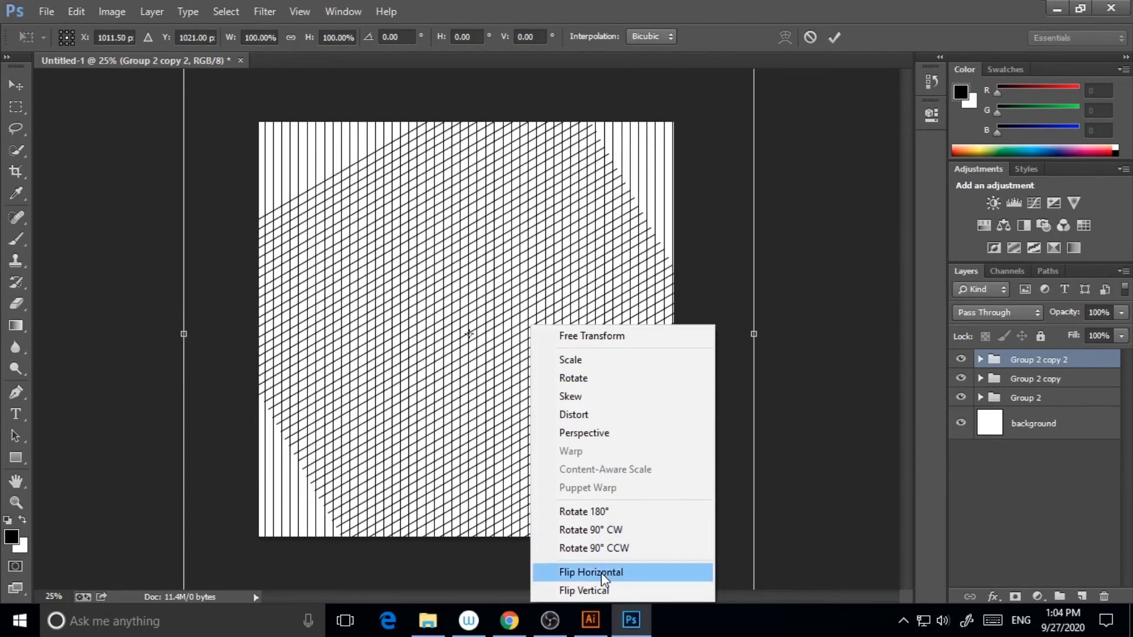
left_click(604, 572)
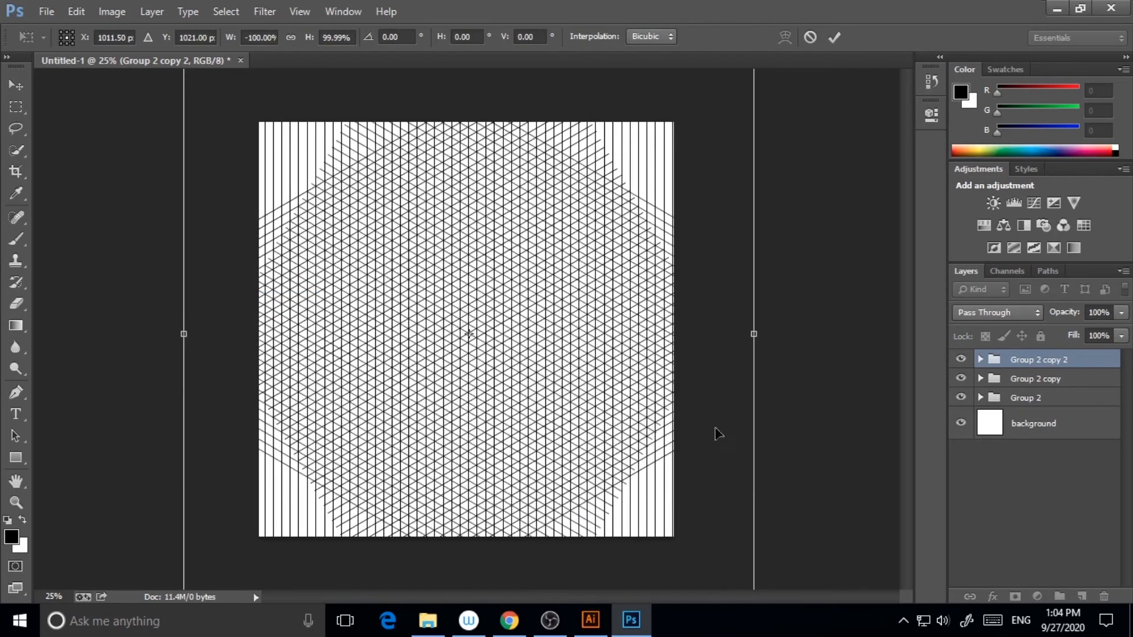
left_click(16, 325)
left_click(512, 244)
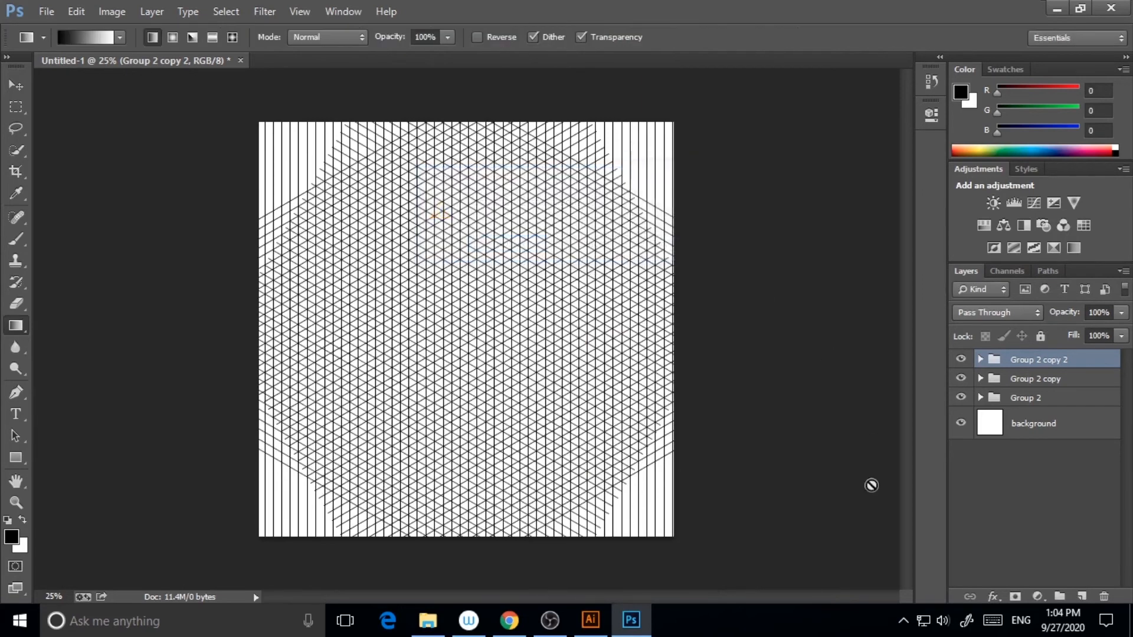
Step: Select the vertical, rotated and flipped line groups and combine them into a single group
left_click(1034, 382, "shift")
left_click(1029, 399, "shift")
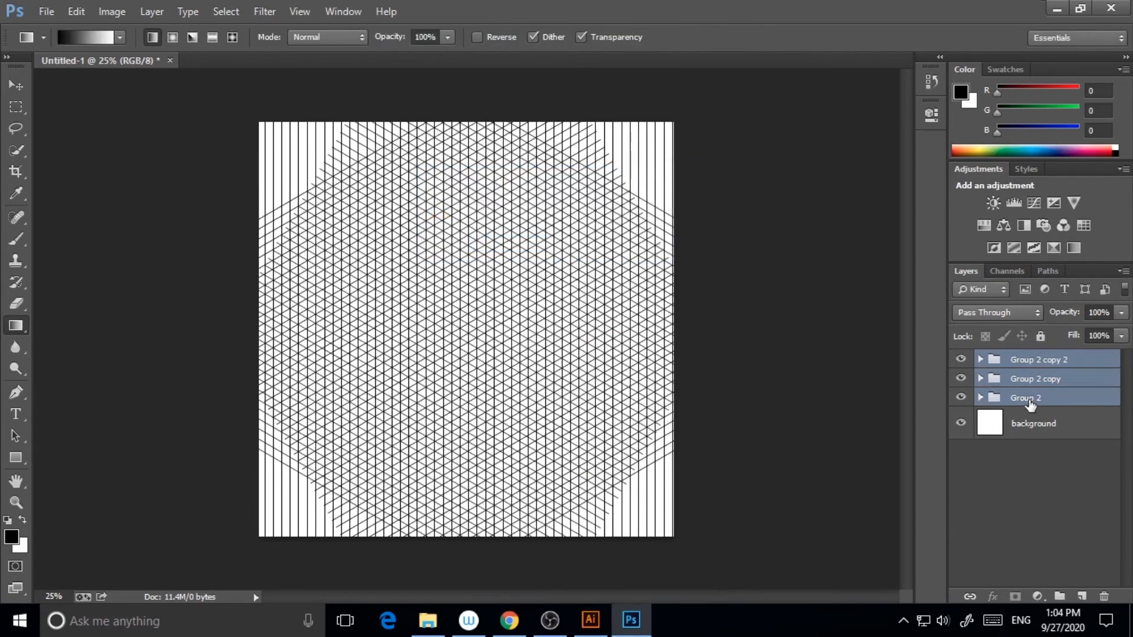
key("ctrl+j")
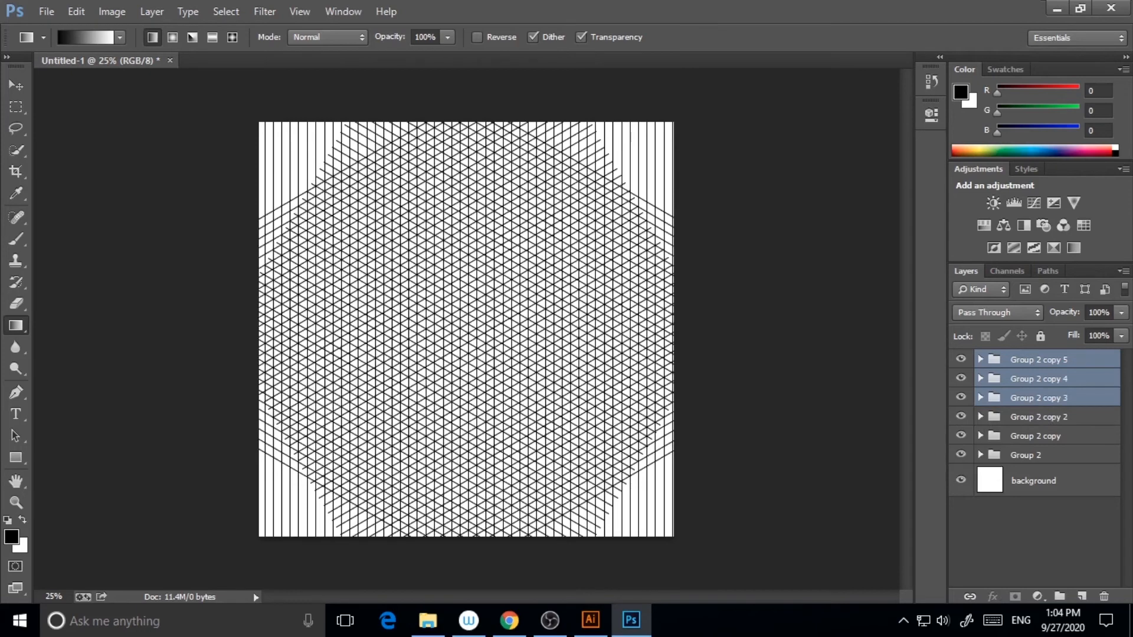
key("ctrl+z")
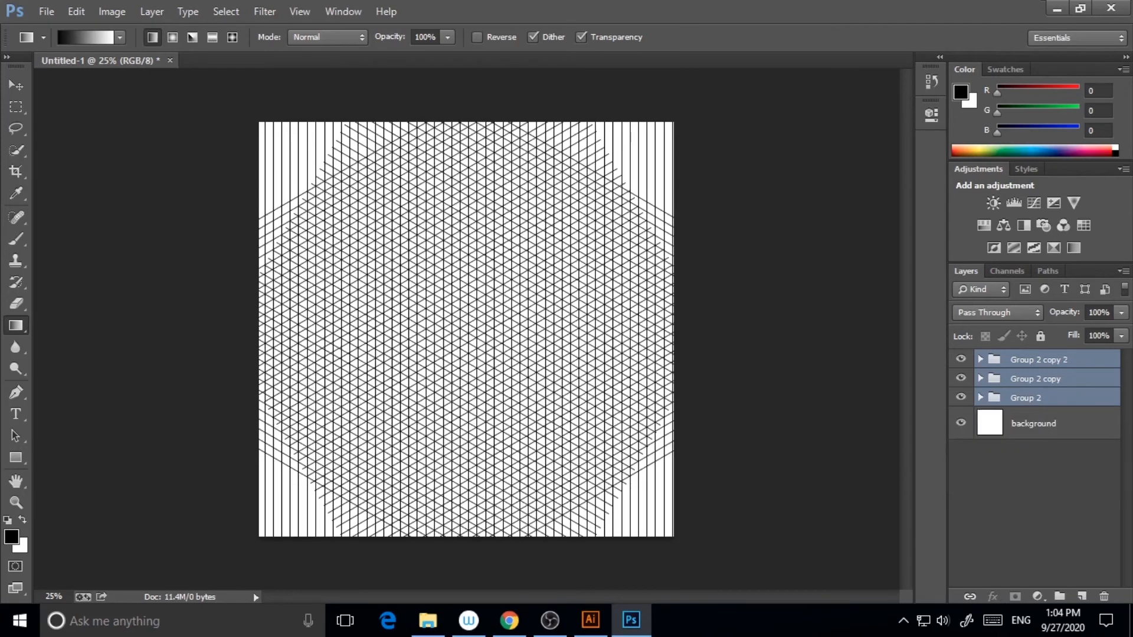
key("ctrl+g")
Step: Scale the combined grid group up proportionally with Free Transform until its lines cover the canvas corners, and apply it
left_click(76, 11)
left_click(180, 297)
key("ctrl+minus")
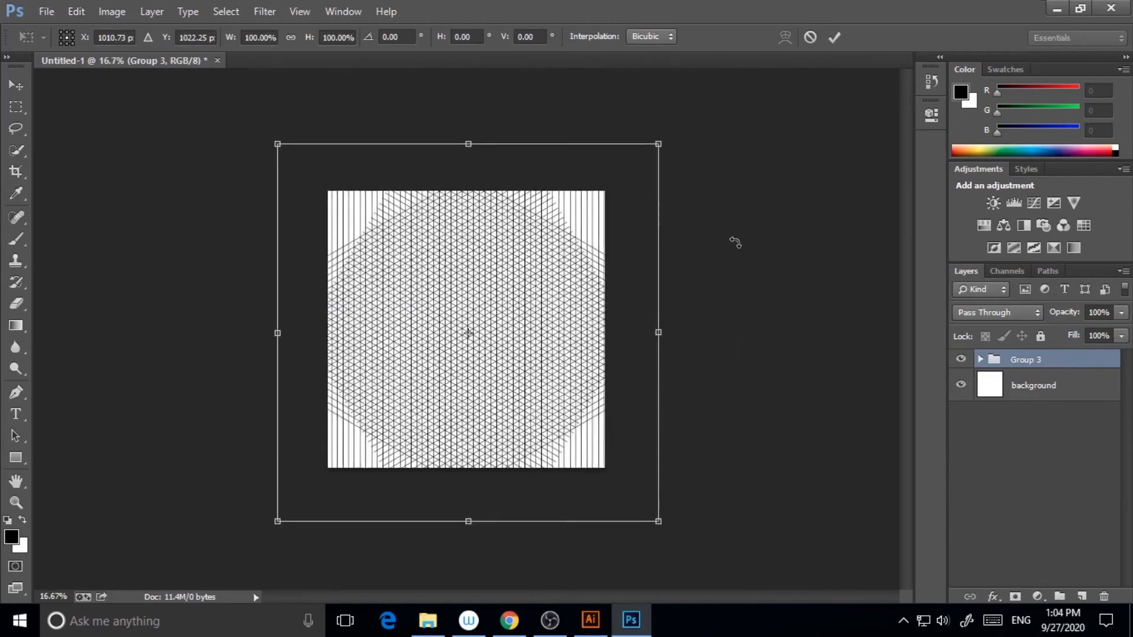
left_click_drag(614, 191, 684, 143)
left_click(16, 369)
left_click(502, 246)
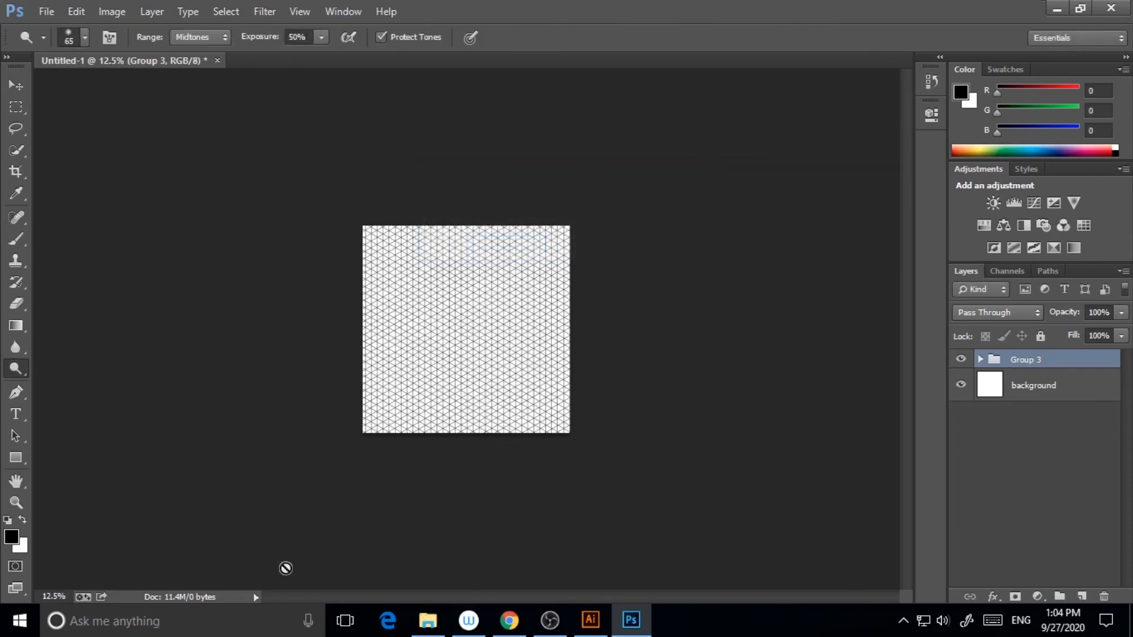
Step: Scale the grid group up again to about 108.85% from its centre, apply it, and check the grid up close
left_click(15, 502)
left_click(76, 11)
left_click(225, 296)
left_click_drag(670, 132, 688, 117)
left_click(15, 326)
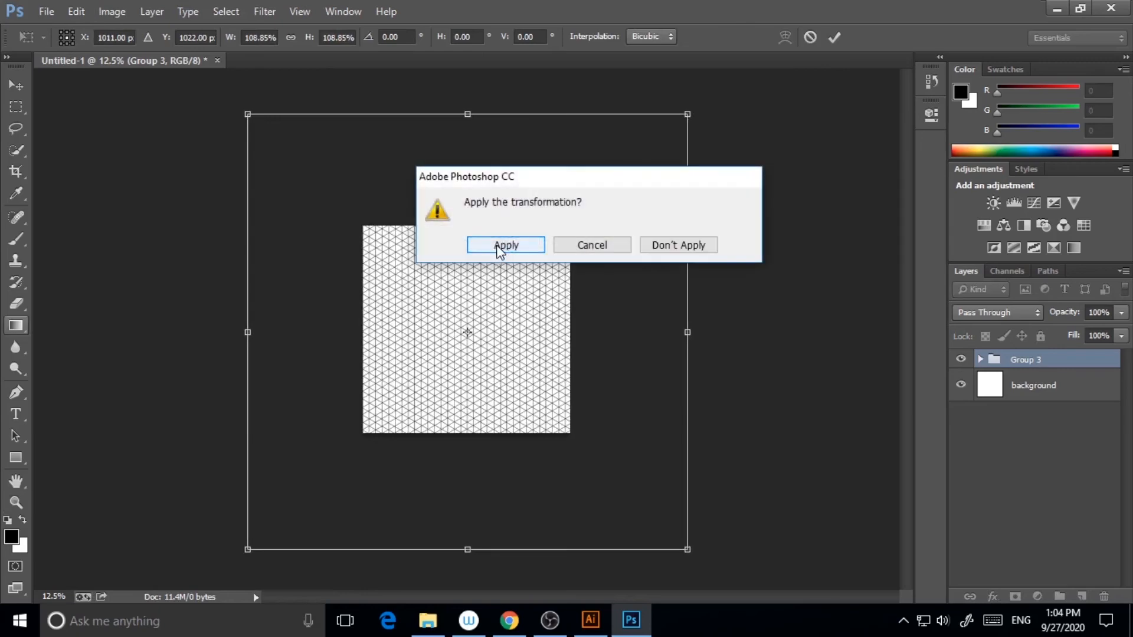
left_click(499, 249)
left_click(16, 502)
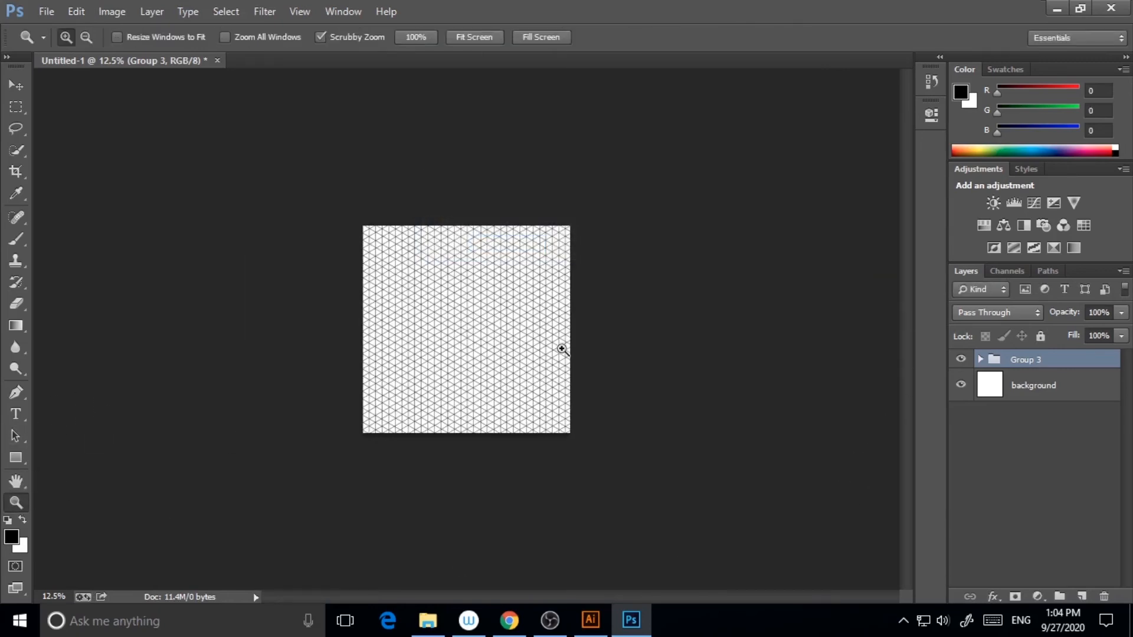
left_click(473, 379)
left_click(493, 383)
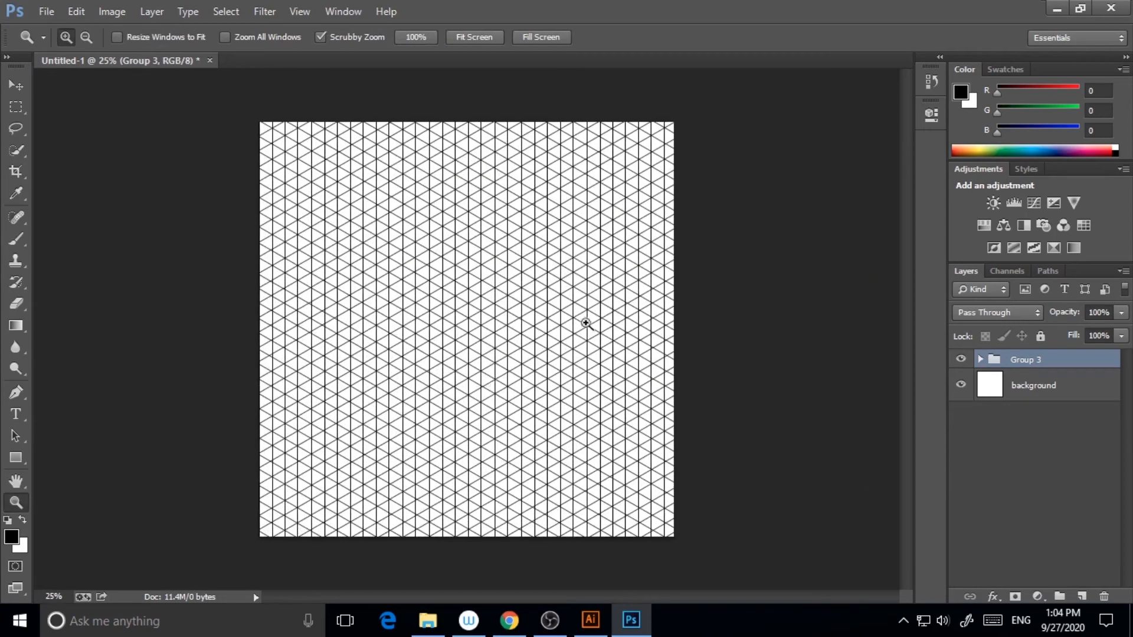
left_click(527, 394)
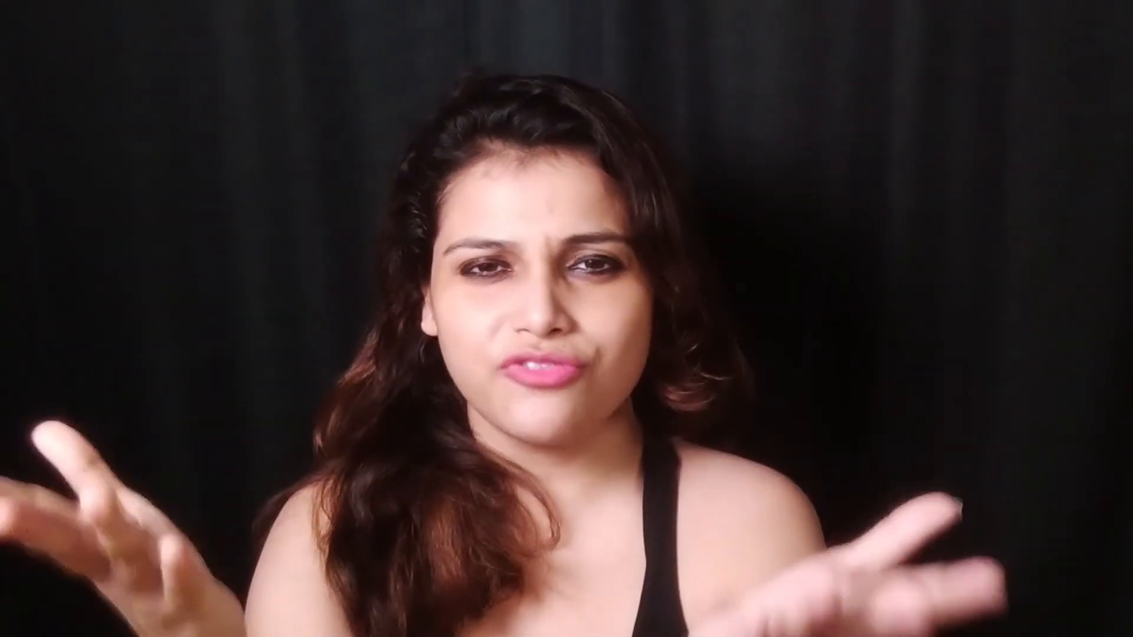